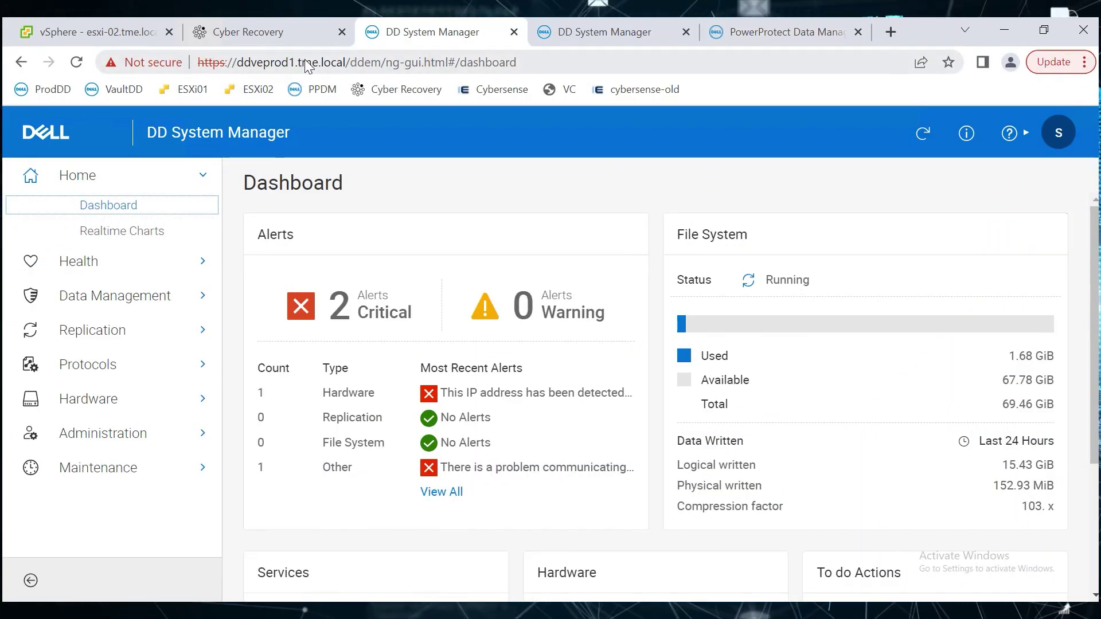
On ddvevault, dismiss the What's New and licence notices and confirm version 7.11.0.0-1035502.
click(605, 37)
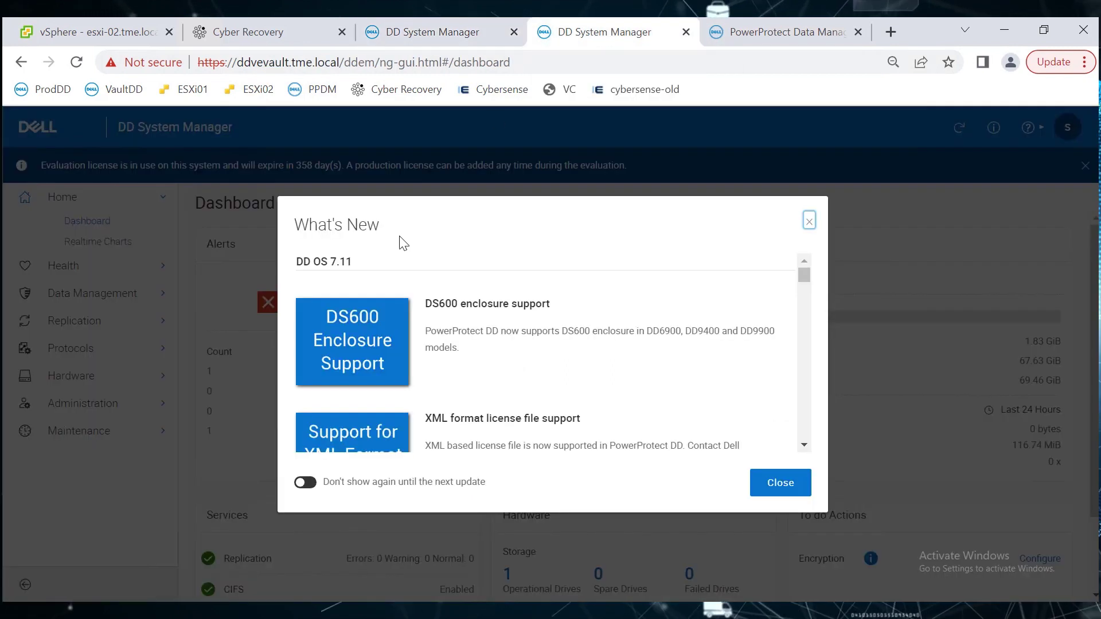
click(781, 483)
click(1083, 167)
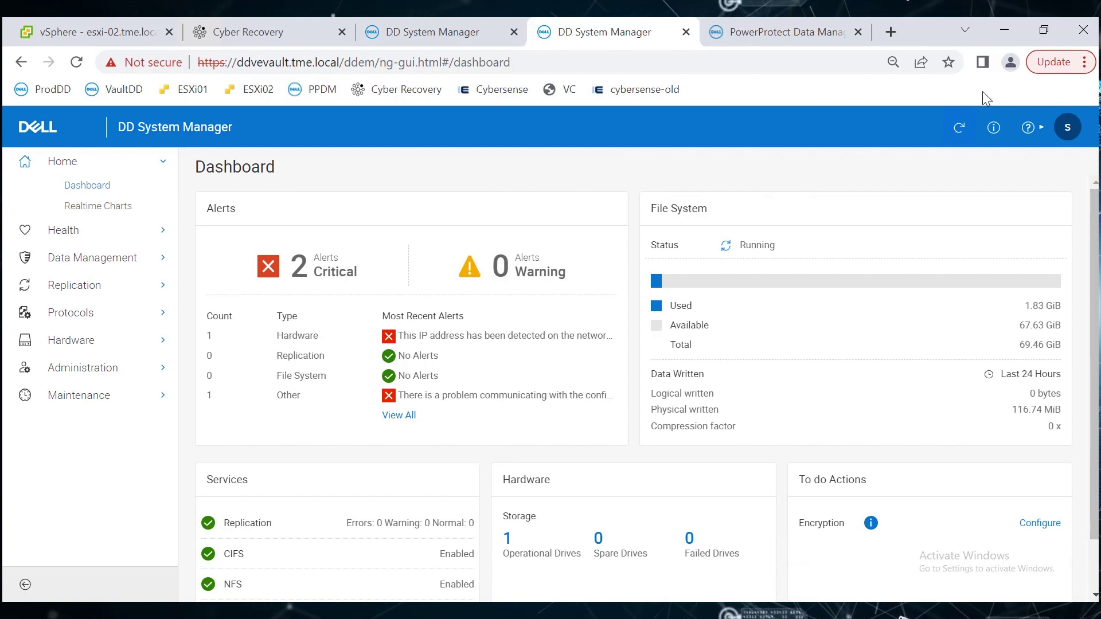
click(993, 128)
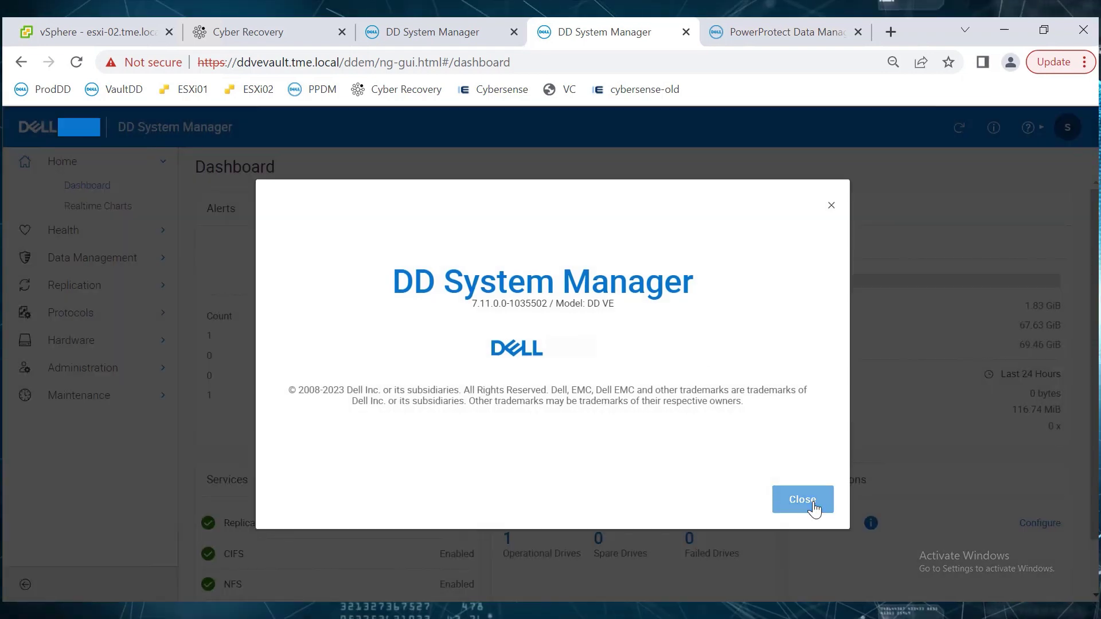
Check the Data Manager version, then list protection policies showing Demo-Linux-PPDM.
click(803, 499)
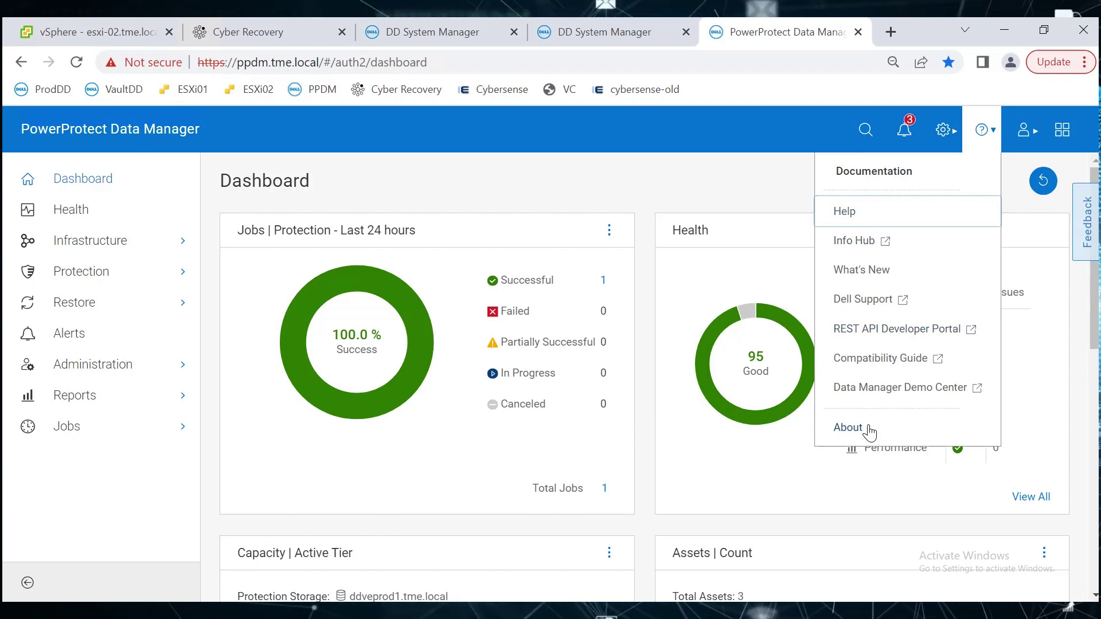
click(847, 428)
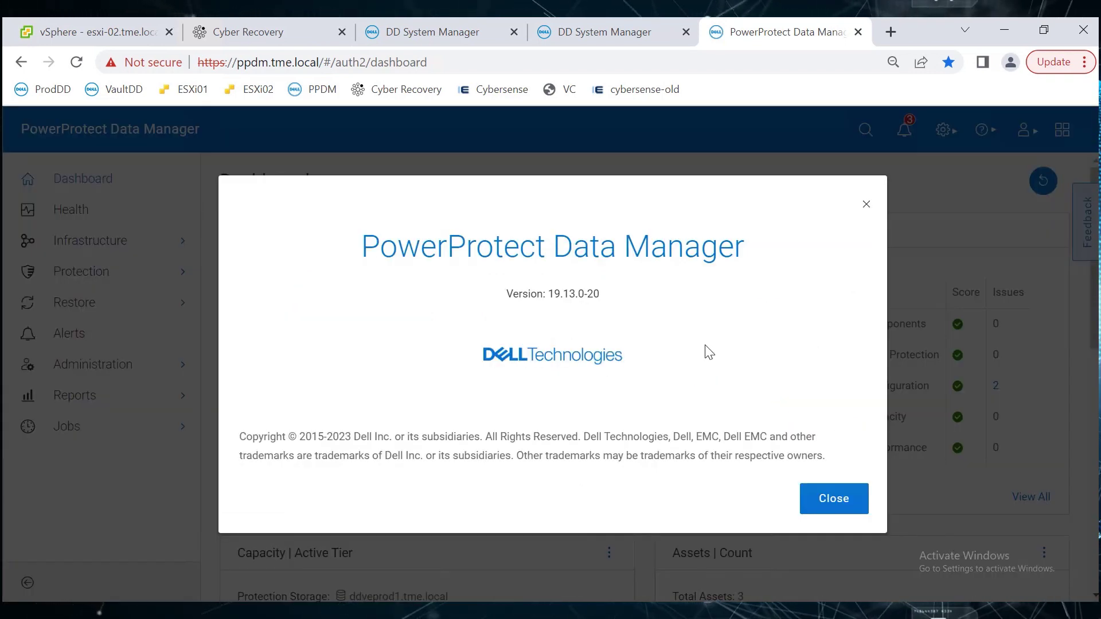
click(845, 510)
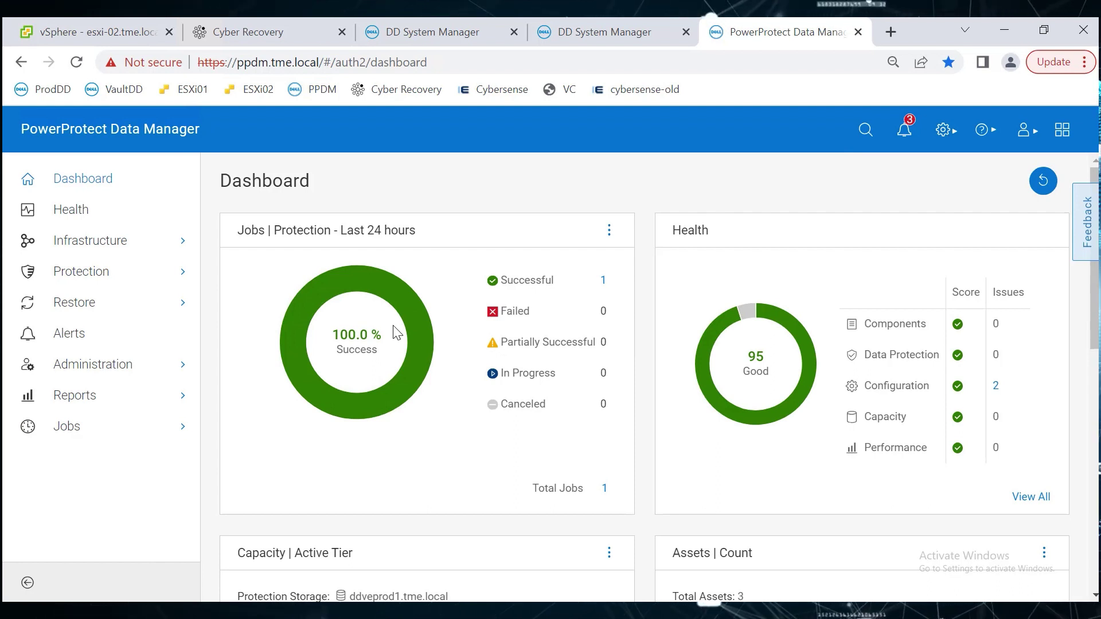
click(79, 275)
click(89, 296)
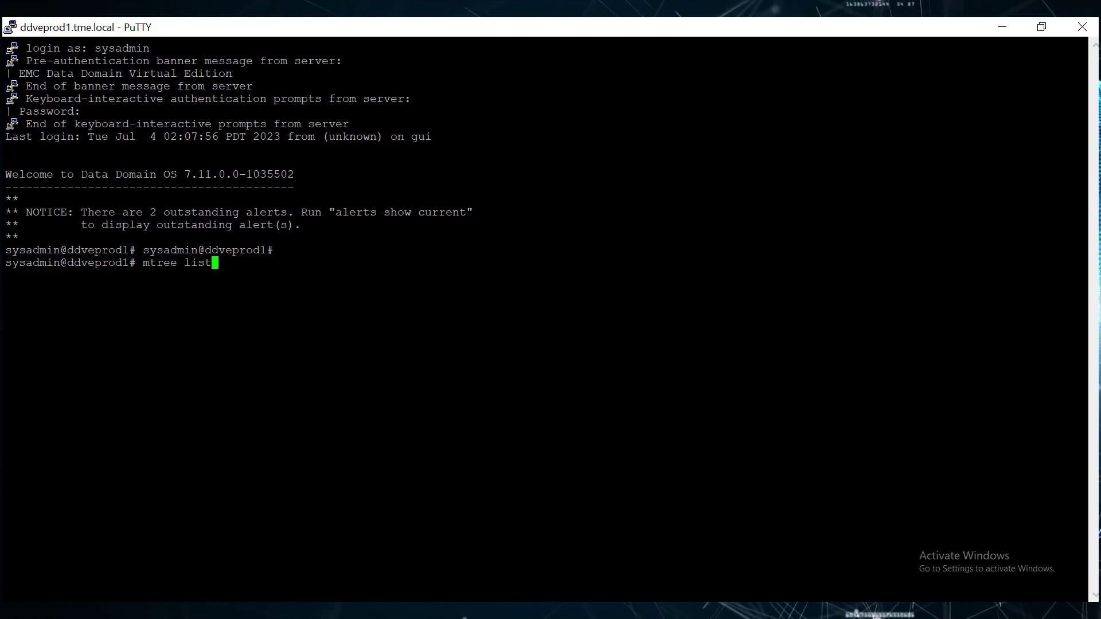
Run 'mtree list' on ddveprod1, showing Demo-Linux-PPDM-ppdm-7b28d and SysDR_ppdm.
key(Return)
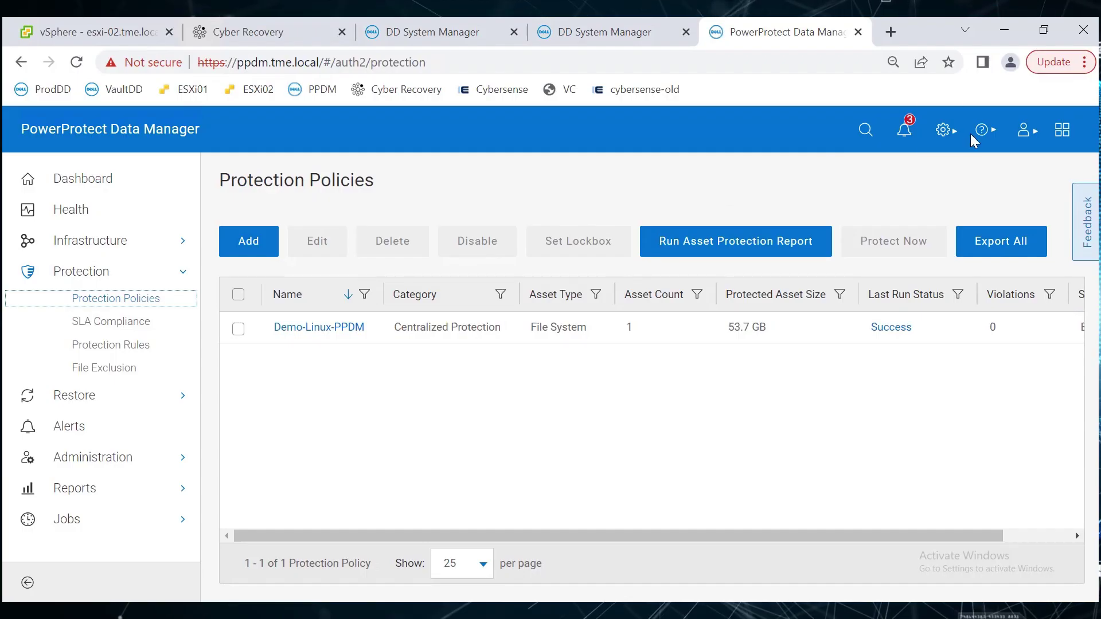
click(946, 130)
Review Disaster Recovery backup over DDBoost to SysDR_ppdm on ddveprod1, and the saved server backups.
click(888, 296)
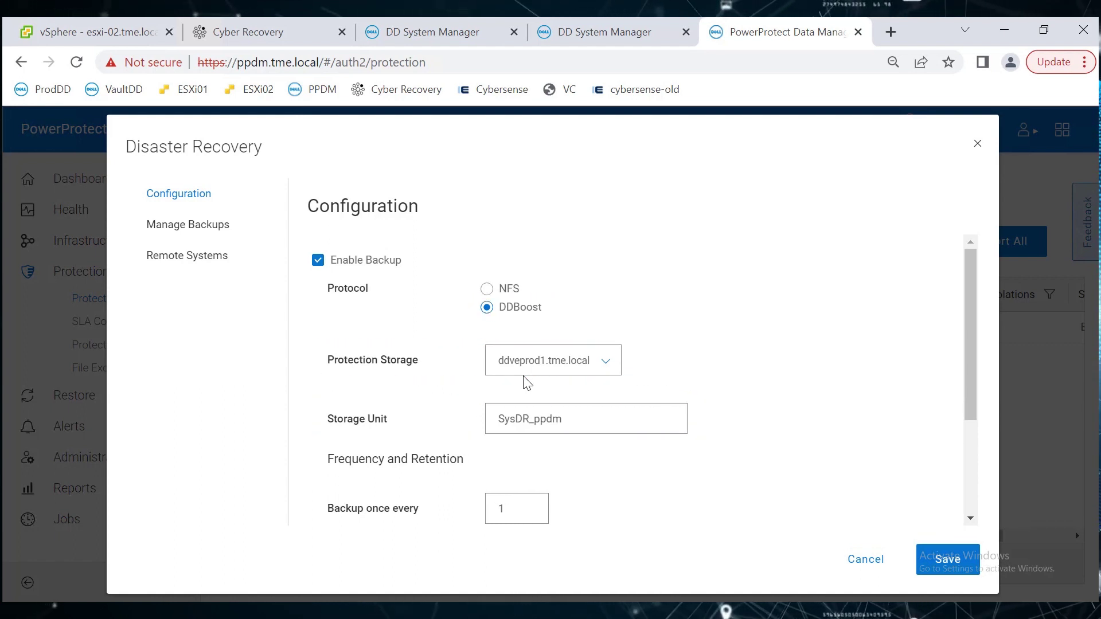
click(181, 228)
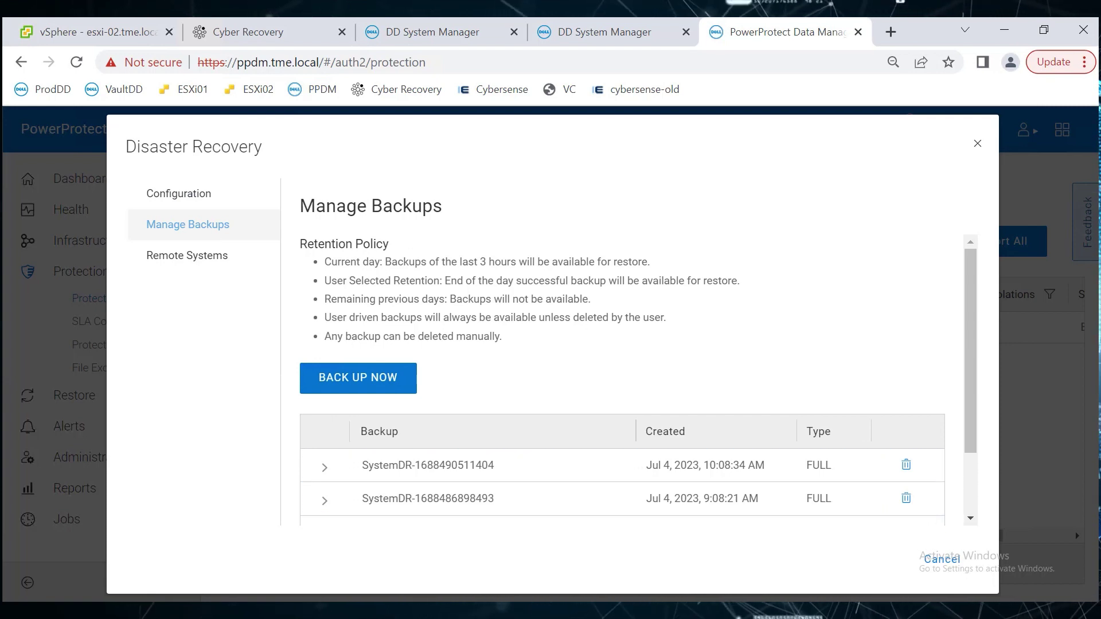
click(436, 32)
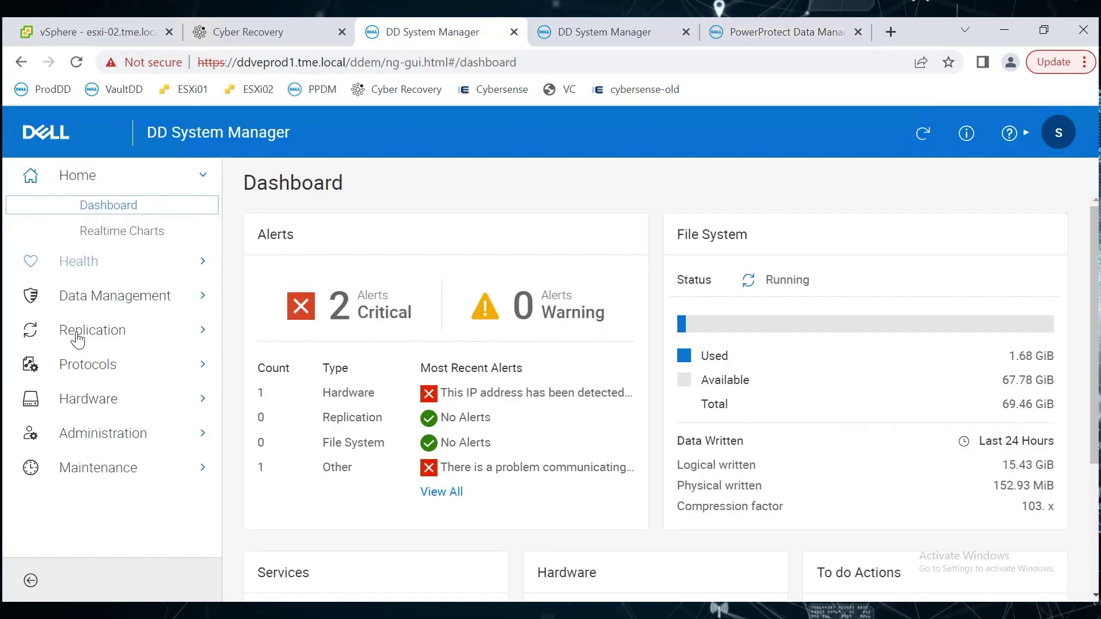
Show ddveprod1's two automatic MTree replication contexts to ddvevault, both in Error.
click(95, 331)
click(99, 360)
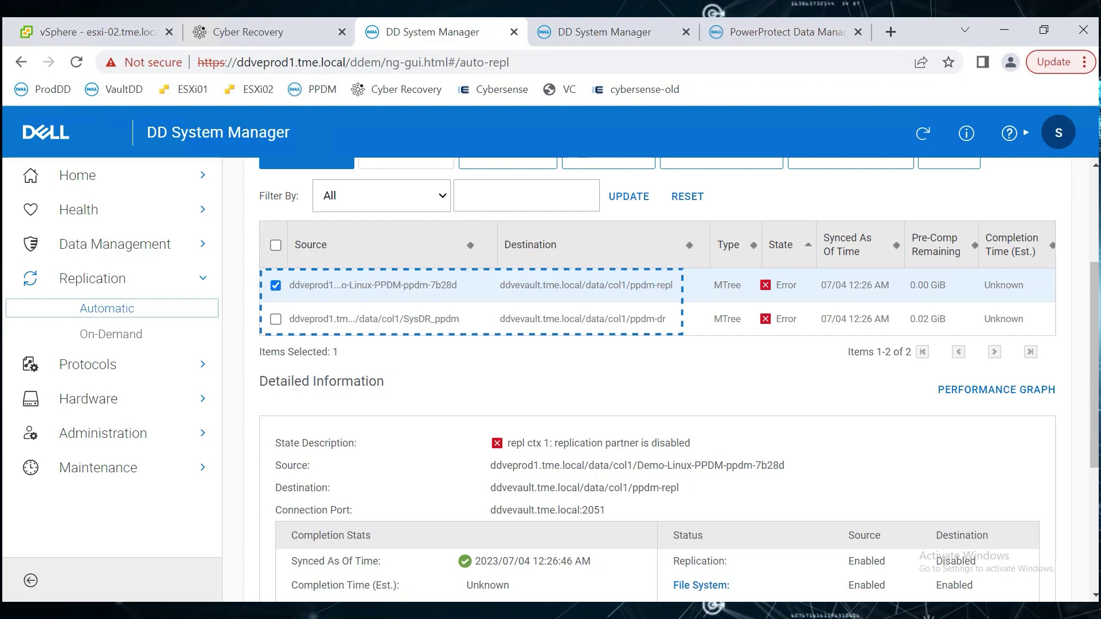
click(249, 33)
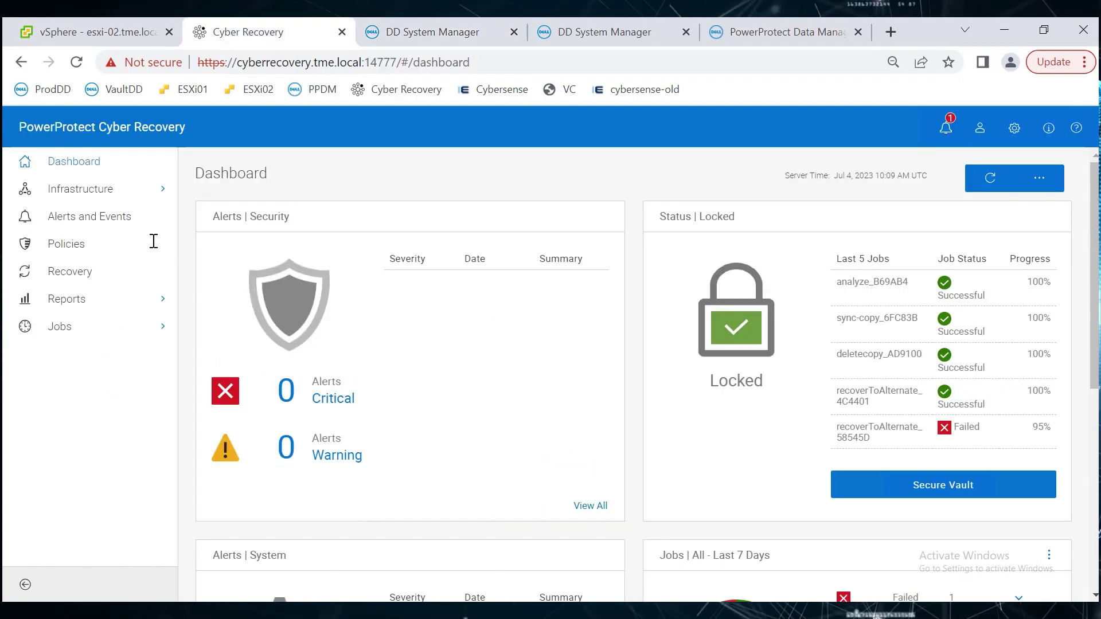
click(63, 244)
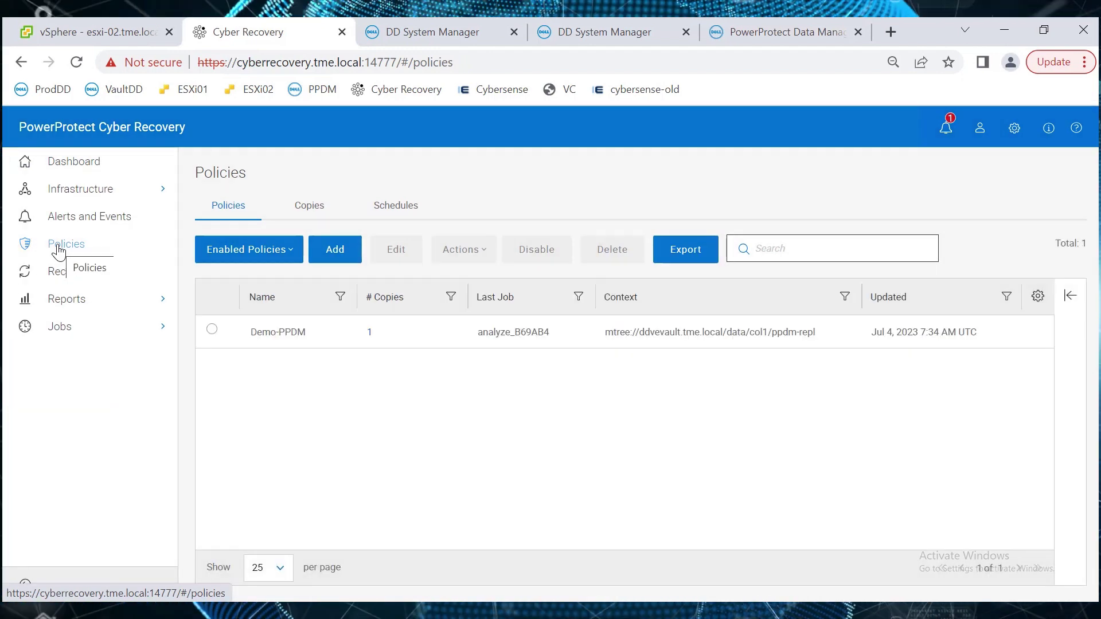
click(211, 330)
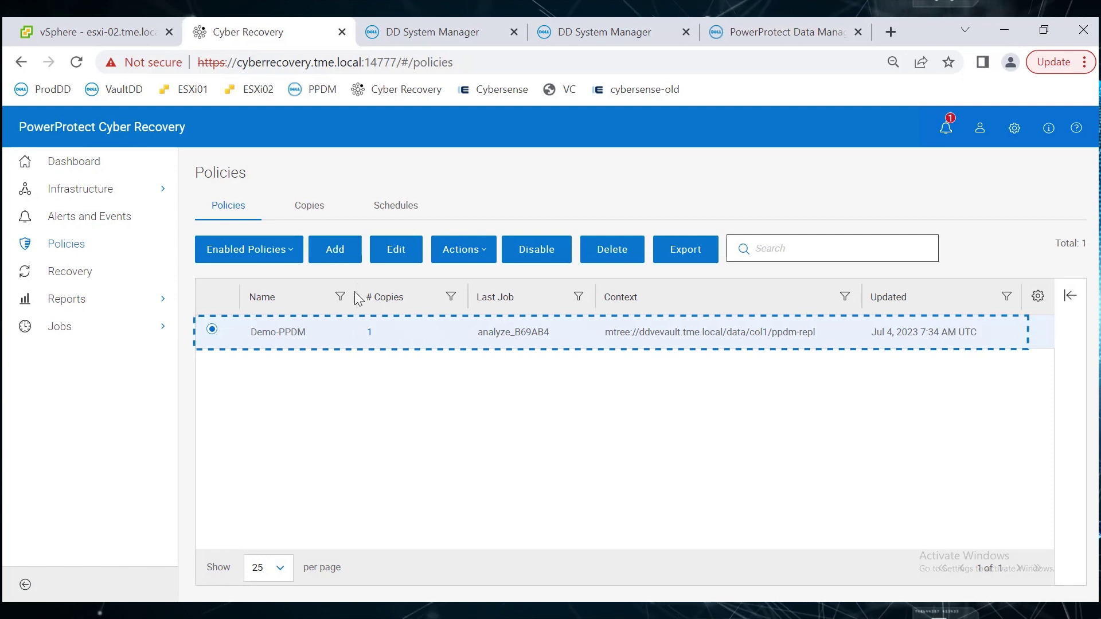
click(315, 213)
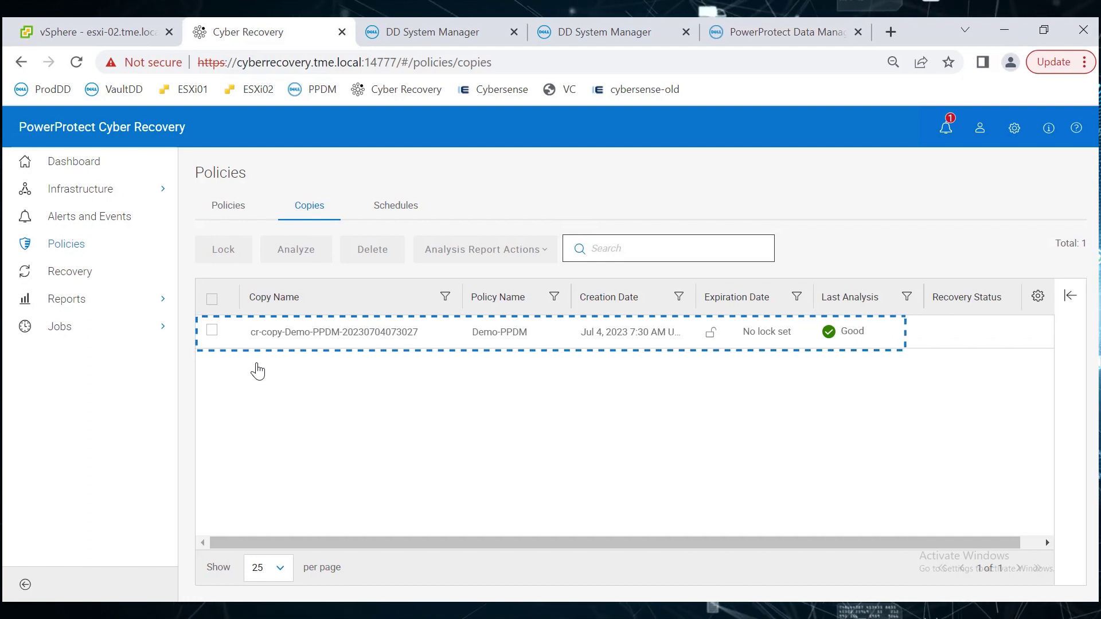
mouse_move(728, 610)
click(711, 546)
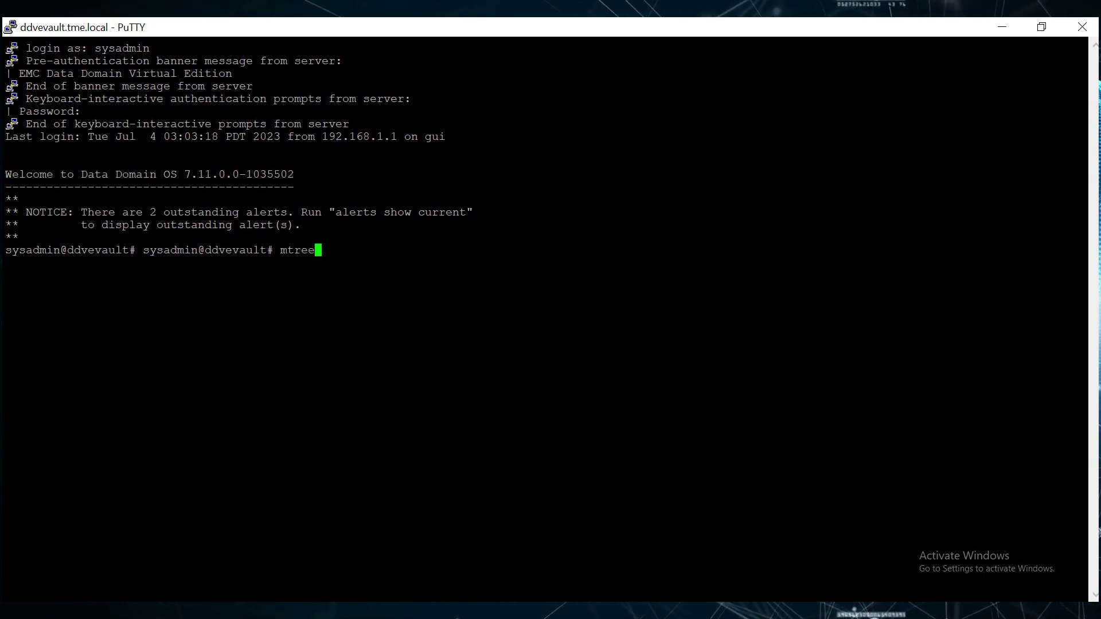
Run 'mtree list' on ddvevault, showing ppdm-dr and ppdm-repl as read-only replication destinations.
text(mtree list)
key(Return)
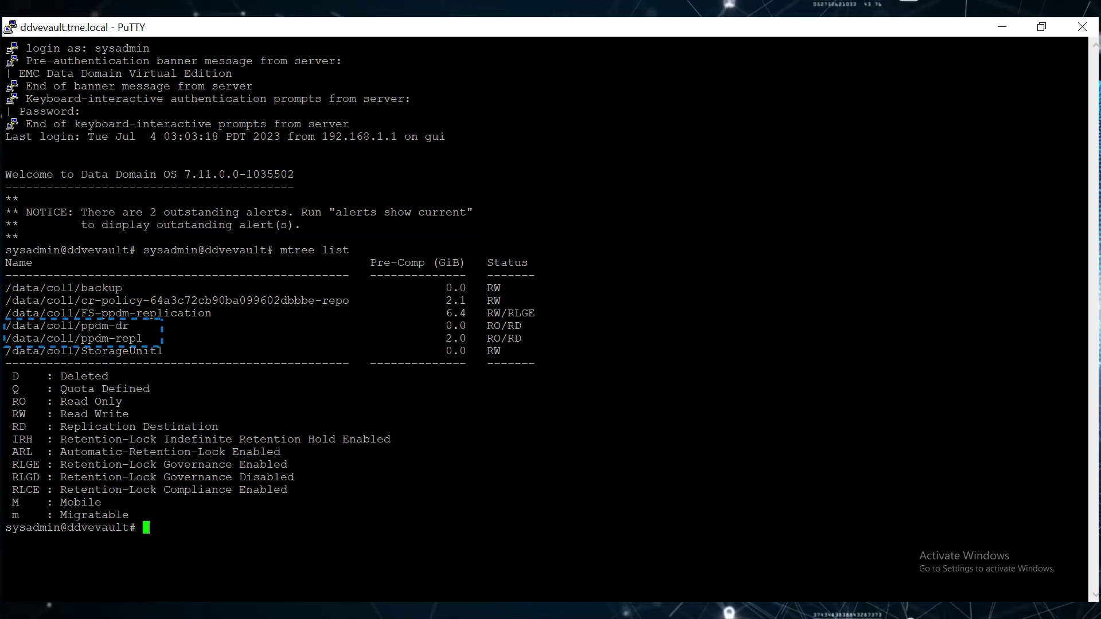
Create MTree /data/col1/ppdm-recovery and enter the replication add command to ppdm-restore.
text(mtree create )
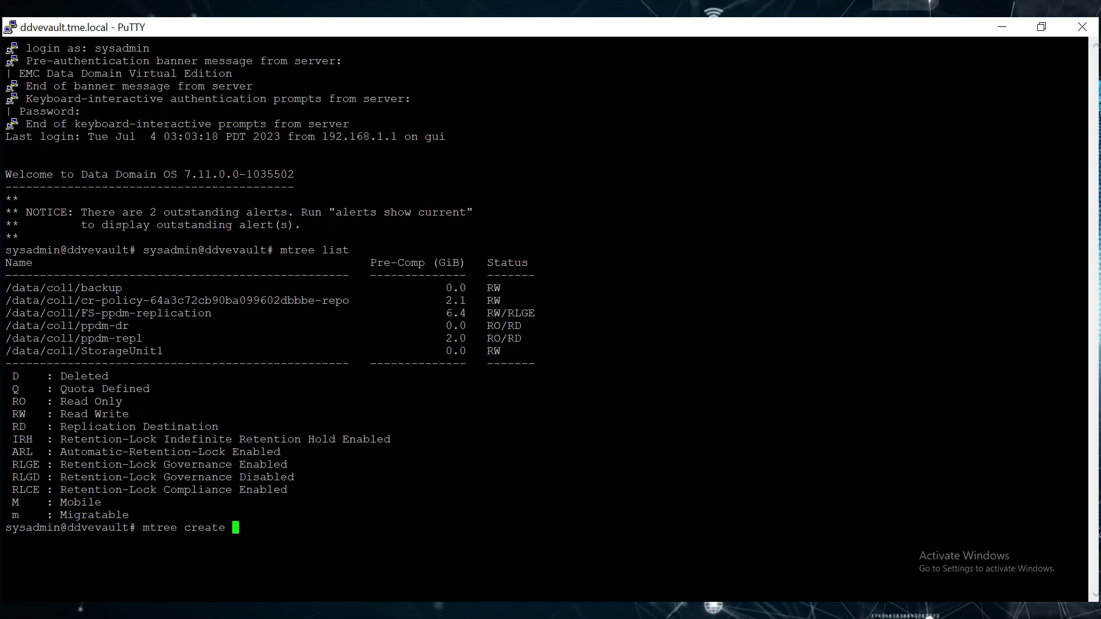
text(ppdm-recovery)
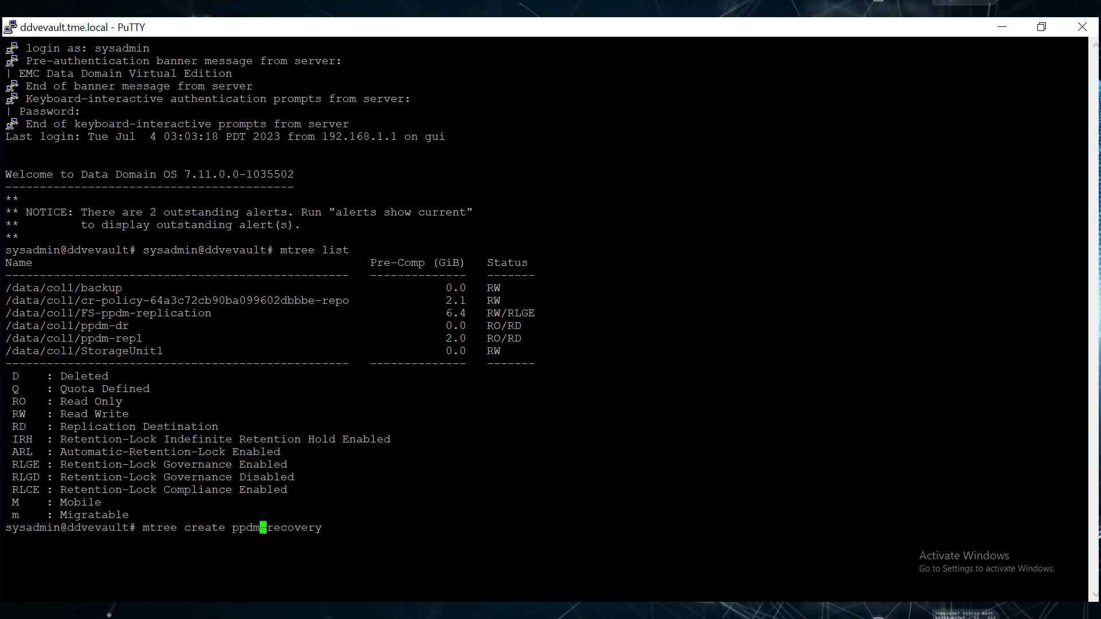
key(Left)
key(Left)
key(Left)
key(Left)
text(/data/col1/)
key(Return)
key(Return)
key(Return)
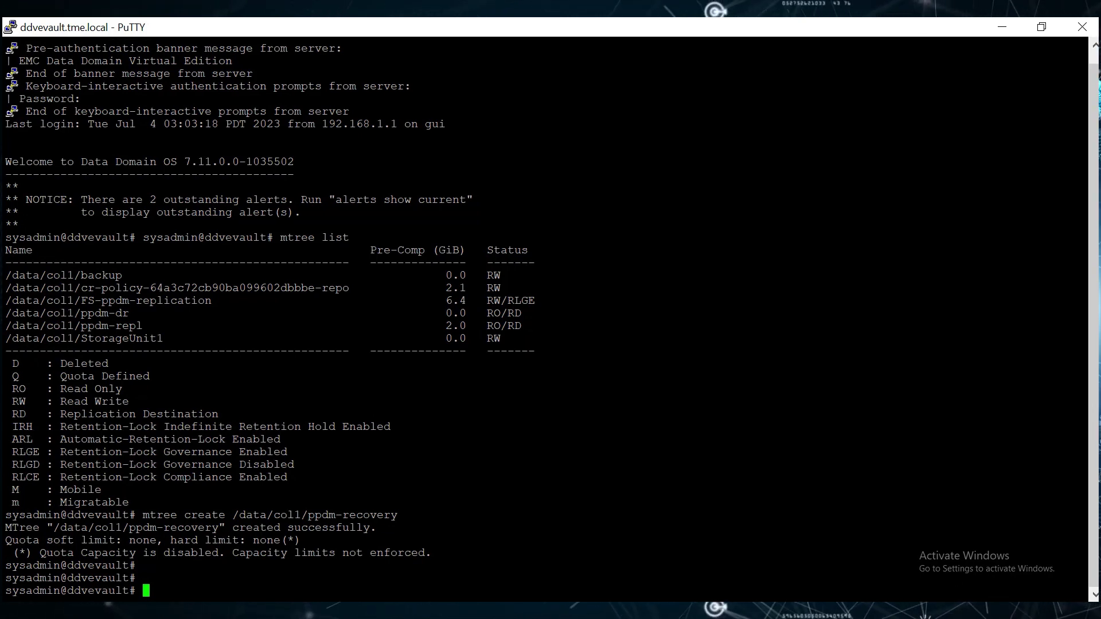
text(source mtr)
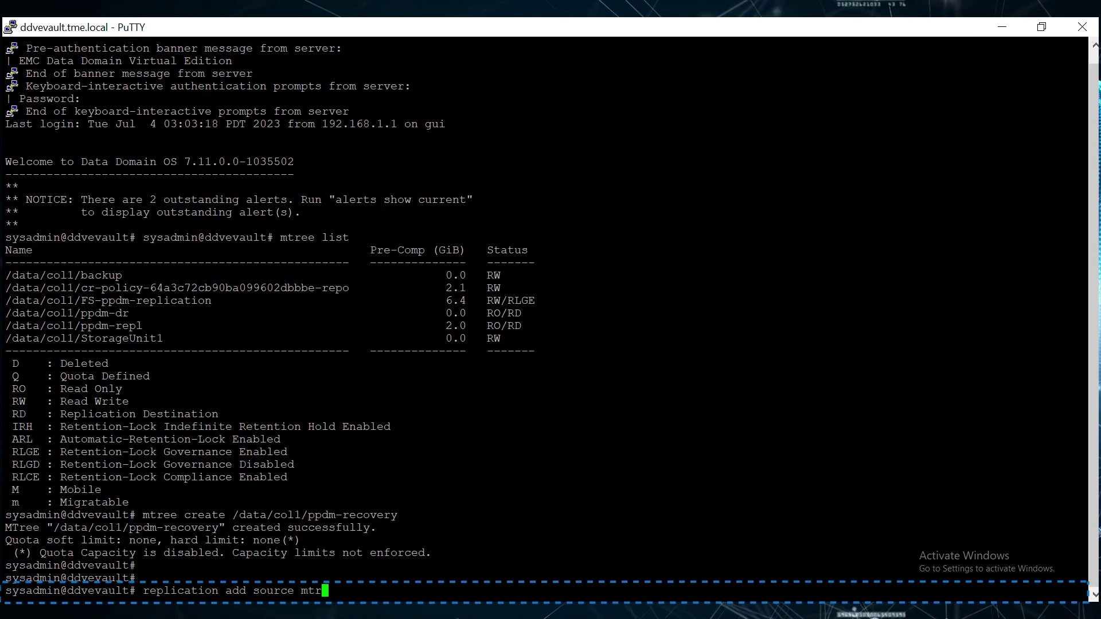
text(ee://ddvevault.tme.local)
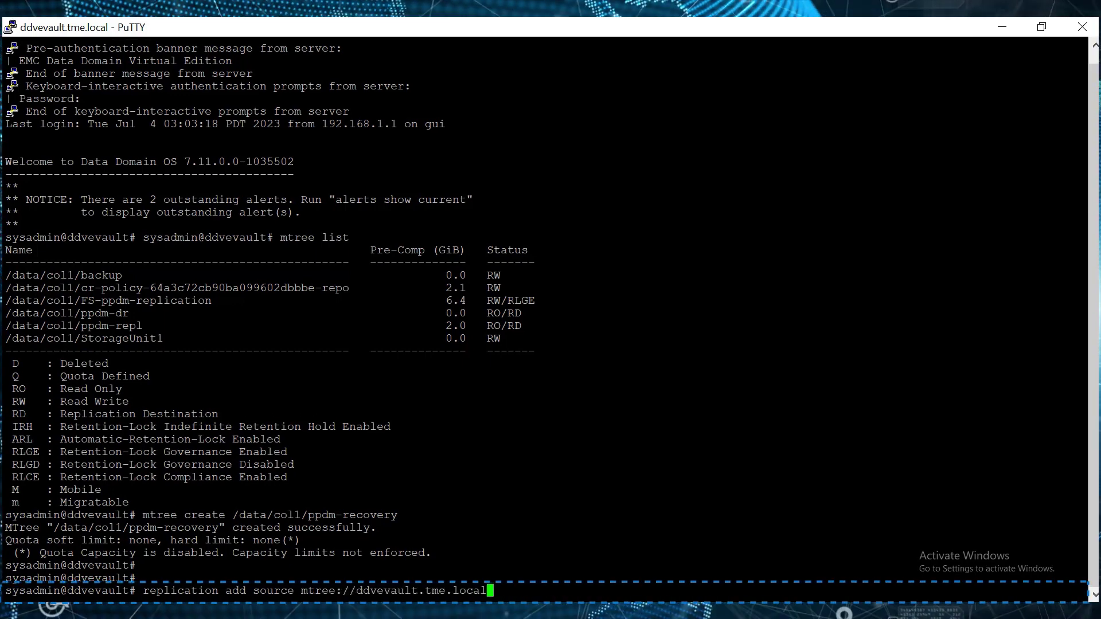
text(/data/col1/ppdm-reco)
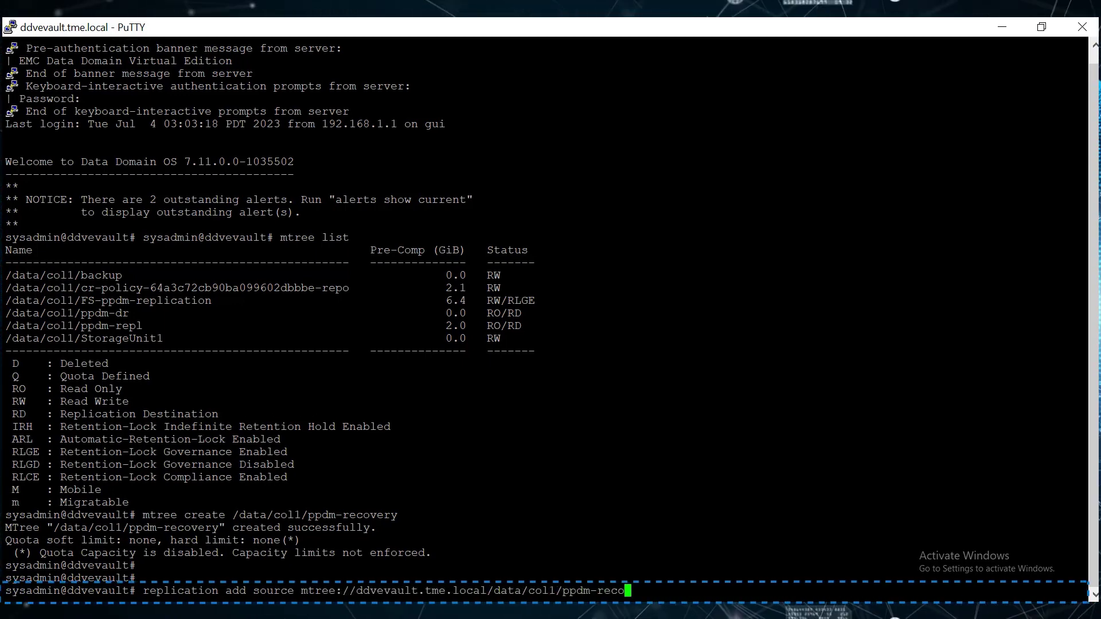
text(very destination )
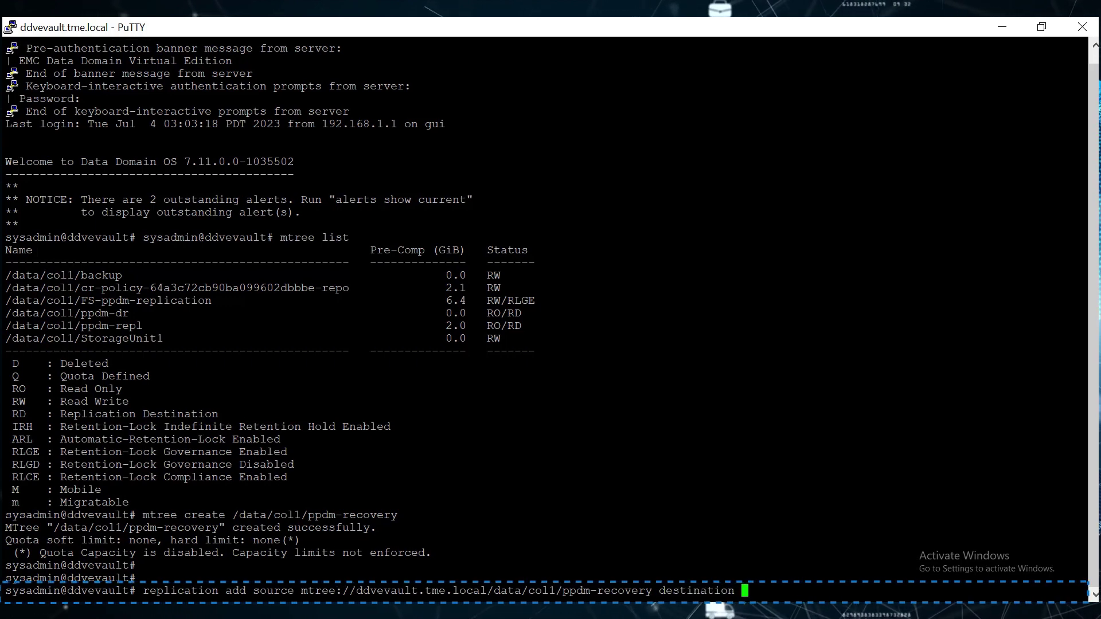
text(mtree://ddv)
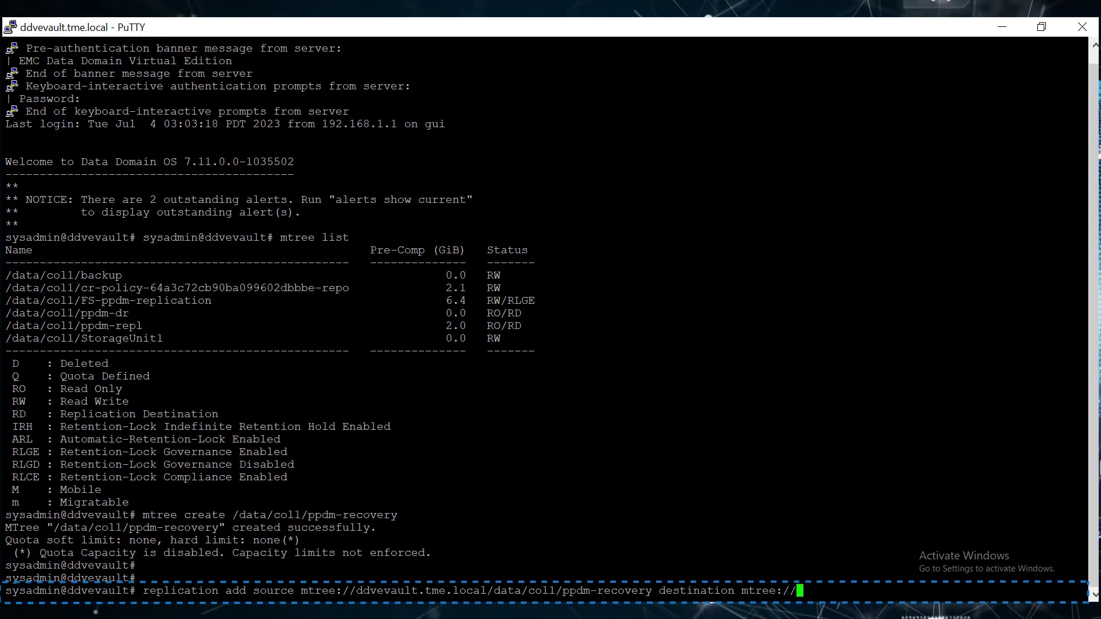
text(eprod1.tme.local)
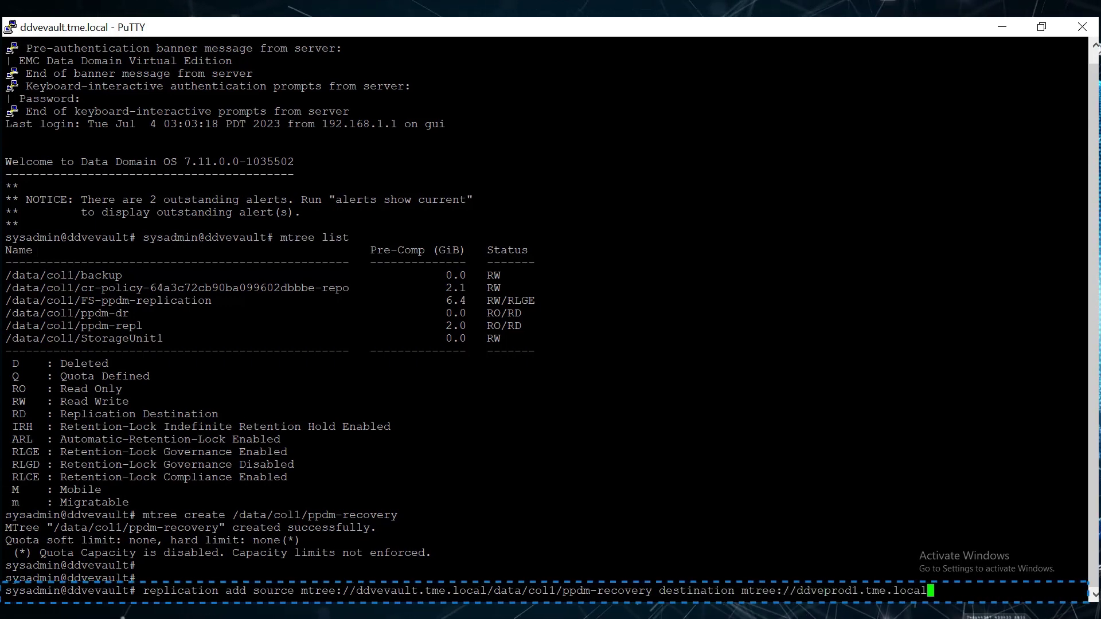
text(/data/col1/ppdm)
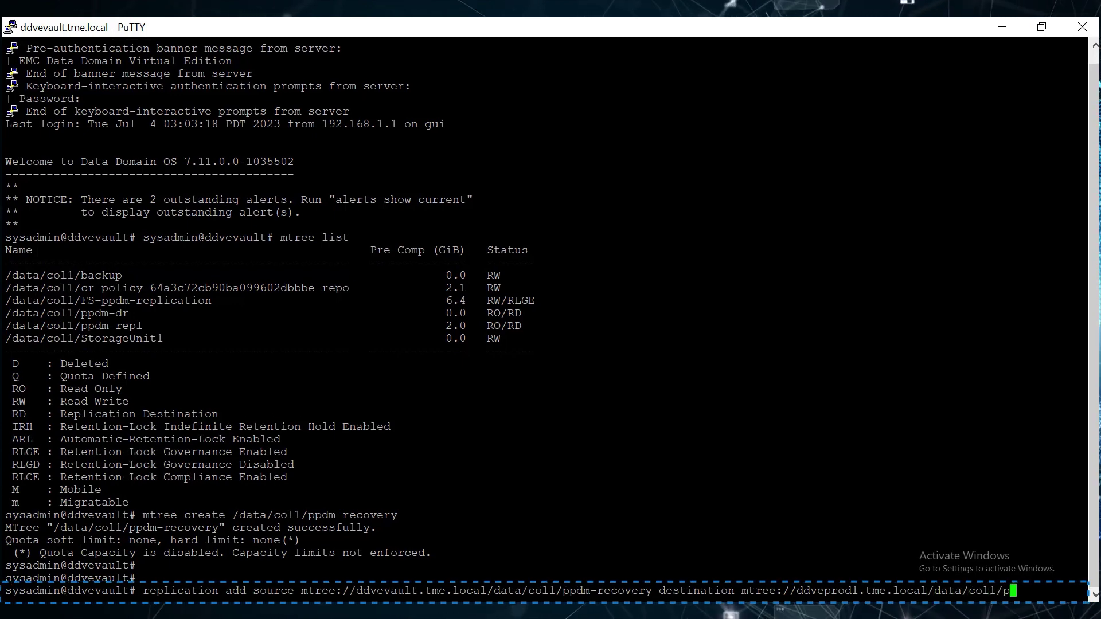
text(-restore)
Add the ppdm-recovery to ppdm-restore replication context on both ddvevault and ddveprod1.
key(Return)
key(Return)
key(Return)
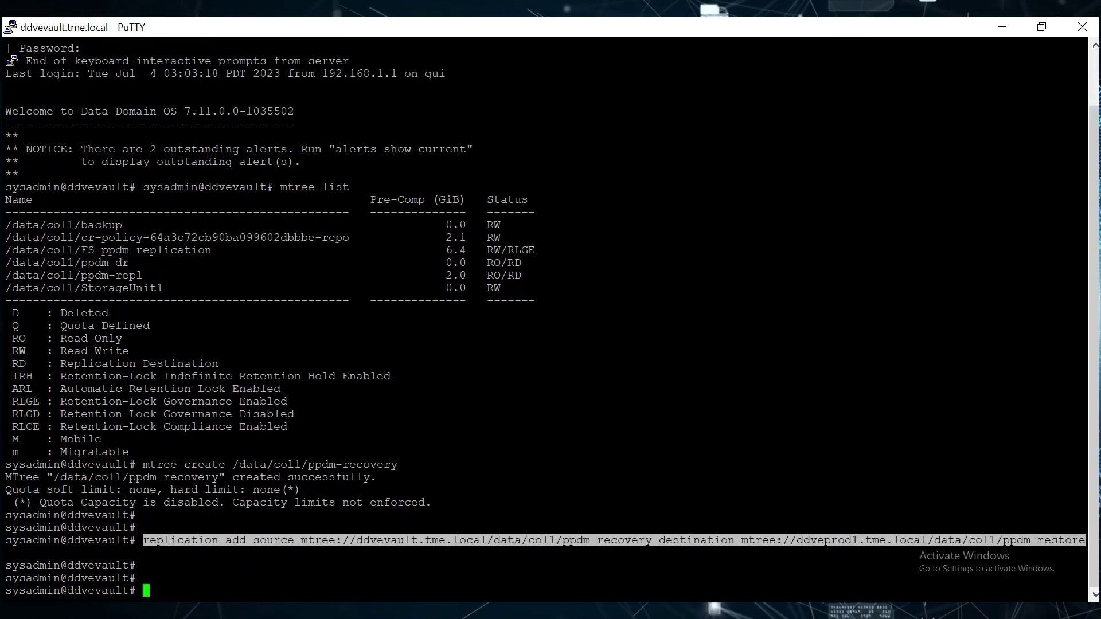
click(705, 536)
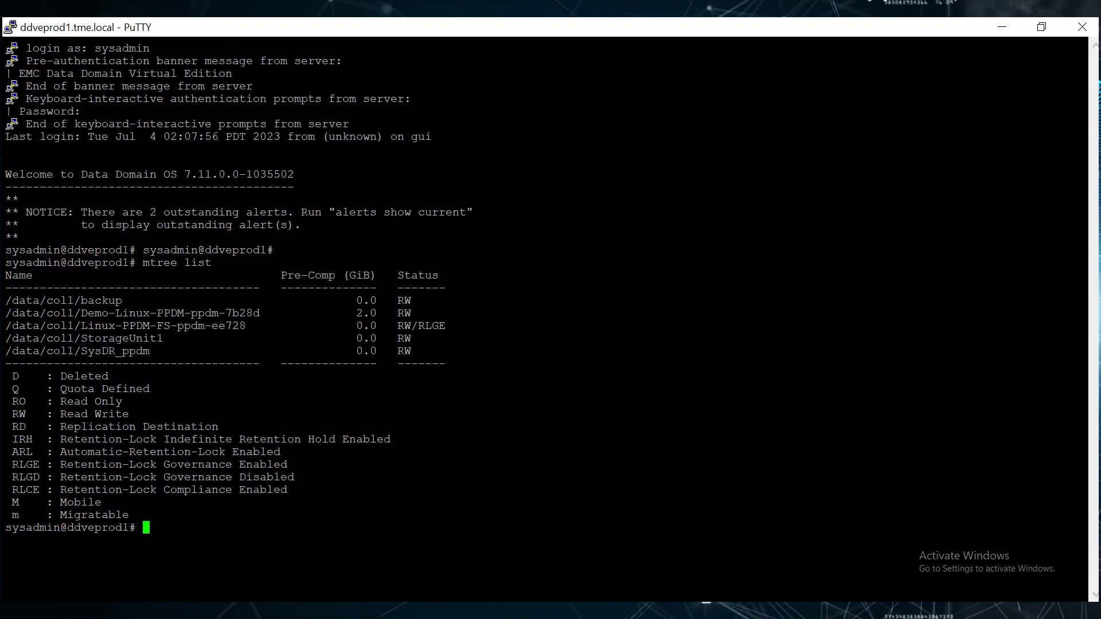
text(replication add source mtree://ddvevault.tme.local/data/col)
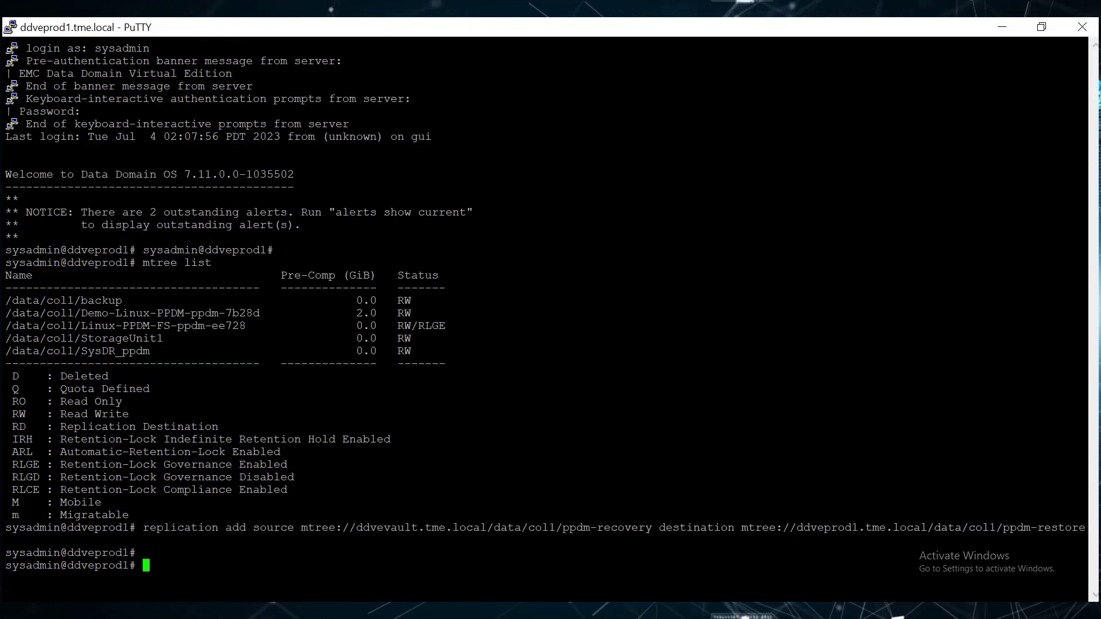
Run 'replication initialize mtree://ddveprod1.tme.local/data/col1/ppdm-restore' on ddvevault.
click(759, 539)
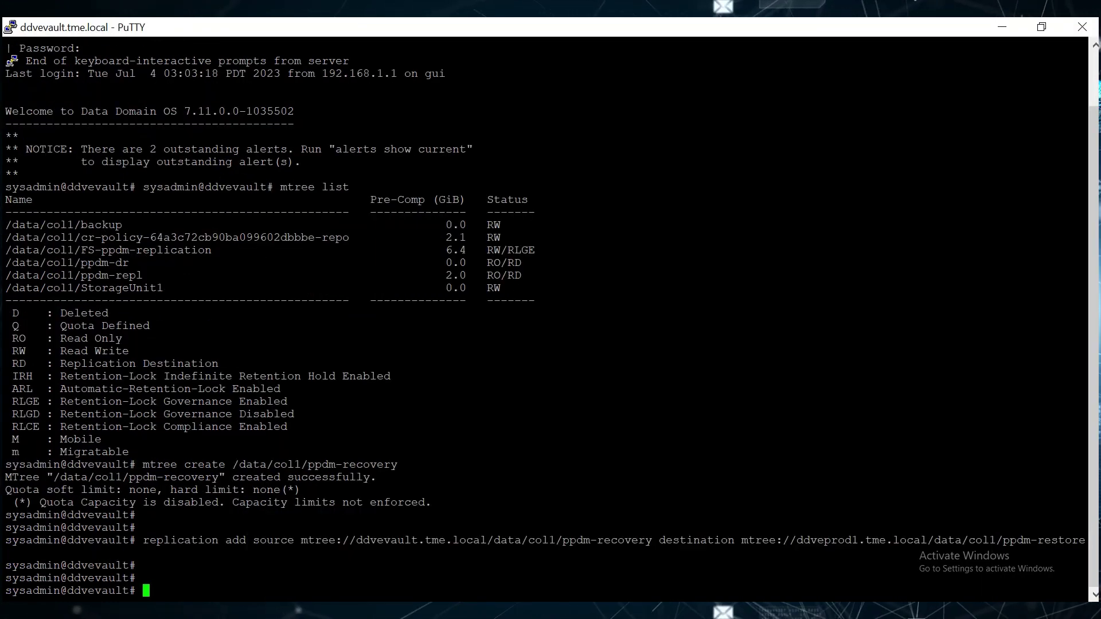
text(replication initialize )
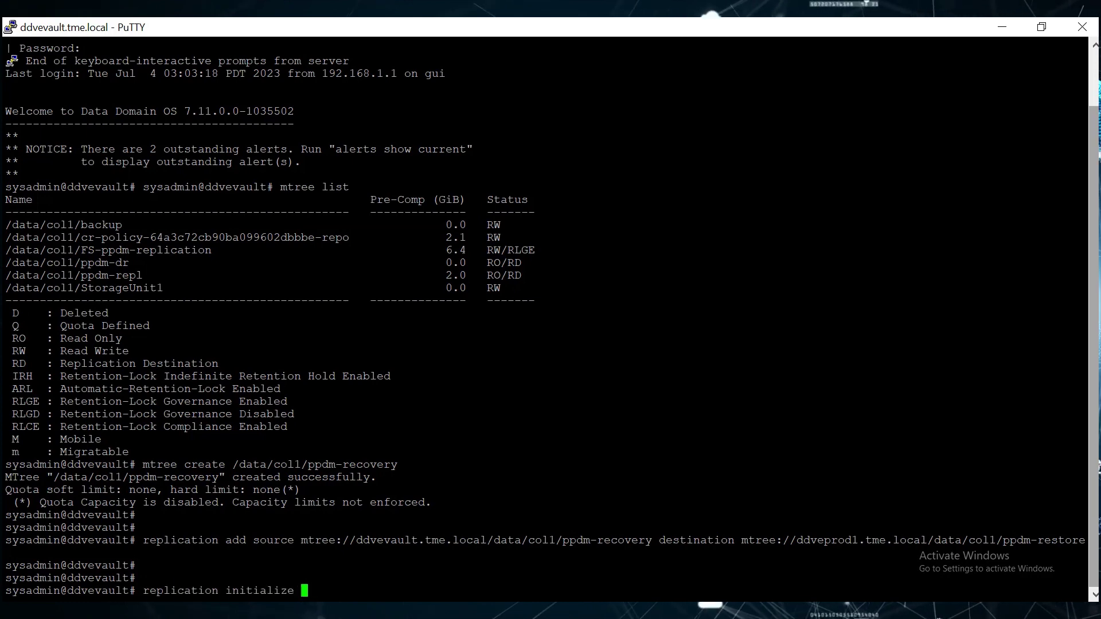
text(mtree://ddveprod1.tme.local/data/col1/ppdm-restore)
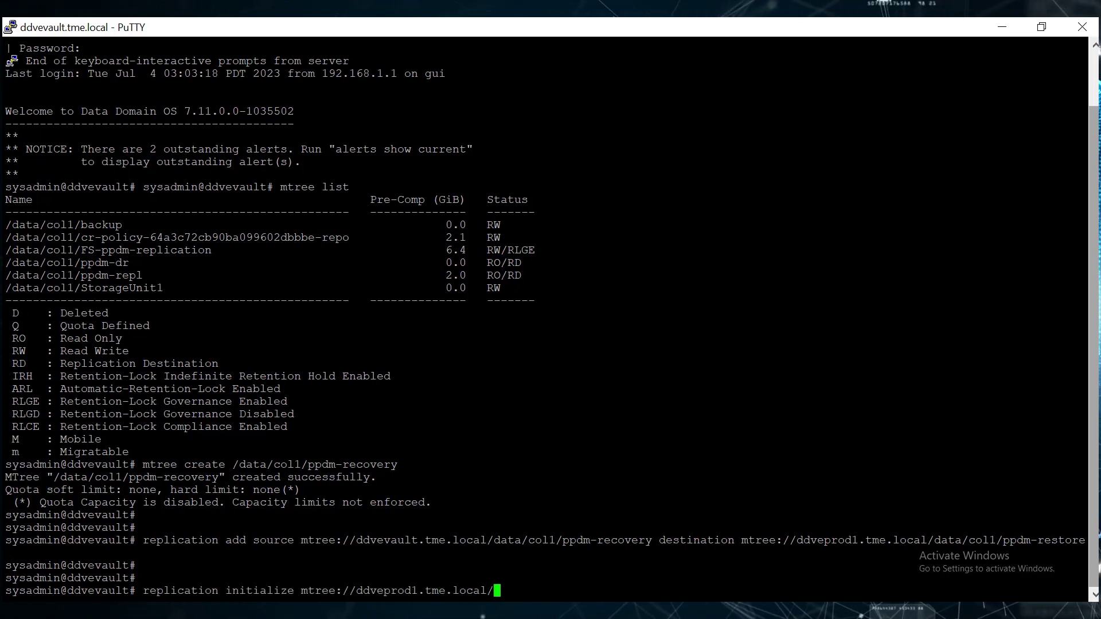
key(Return)
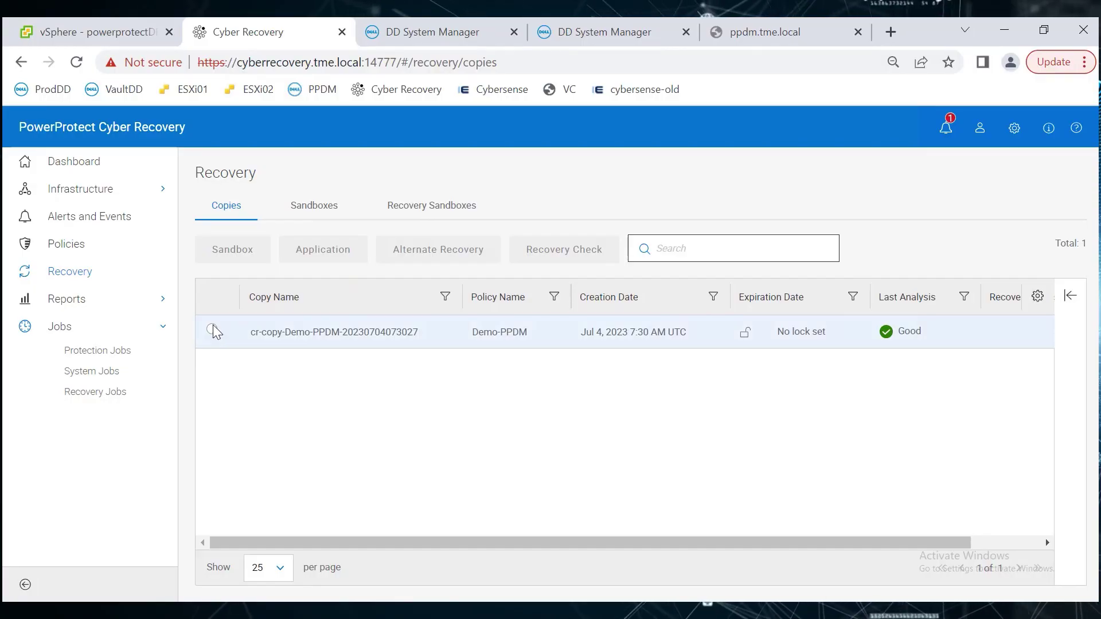
Launch alternate recovery of the Demo-PPDM copy via ppdm-recovery >> ppdm-restore on ethV1.
click(213, 331)
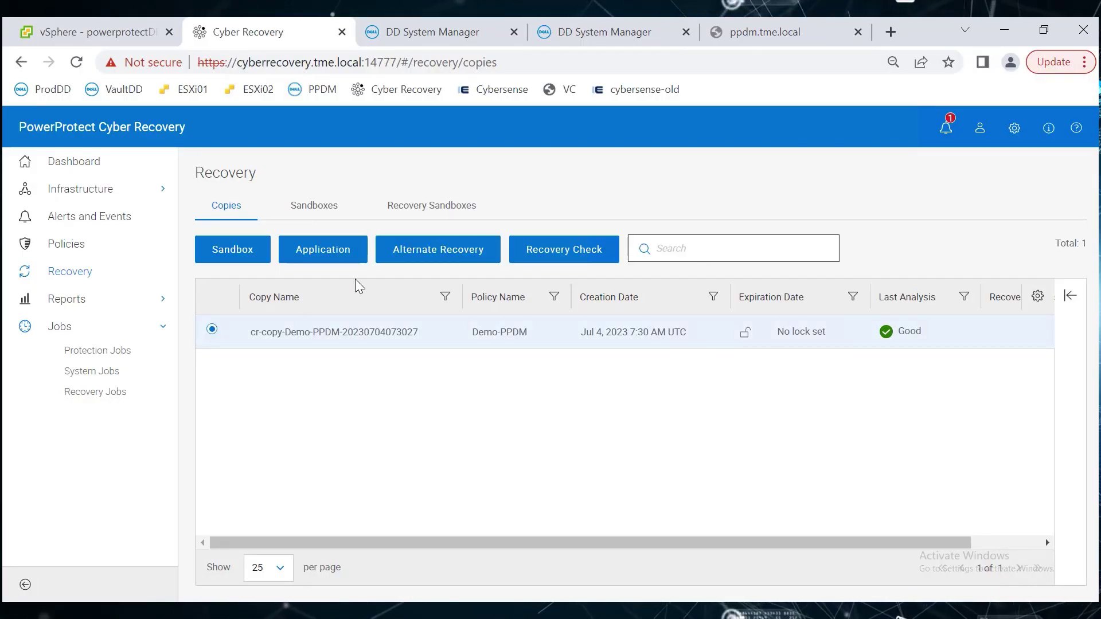
click(430, 249)
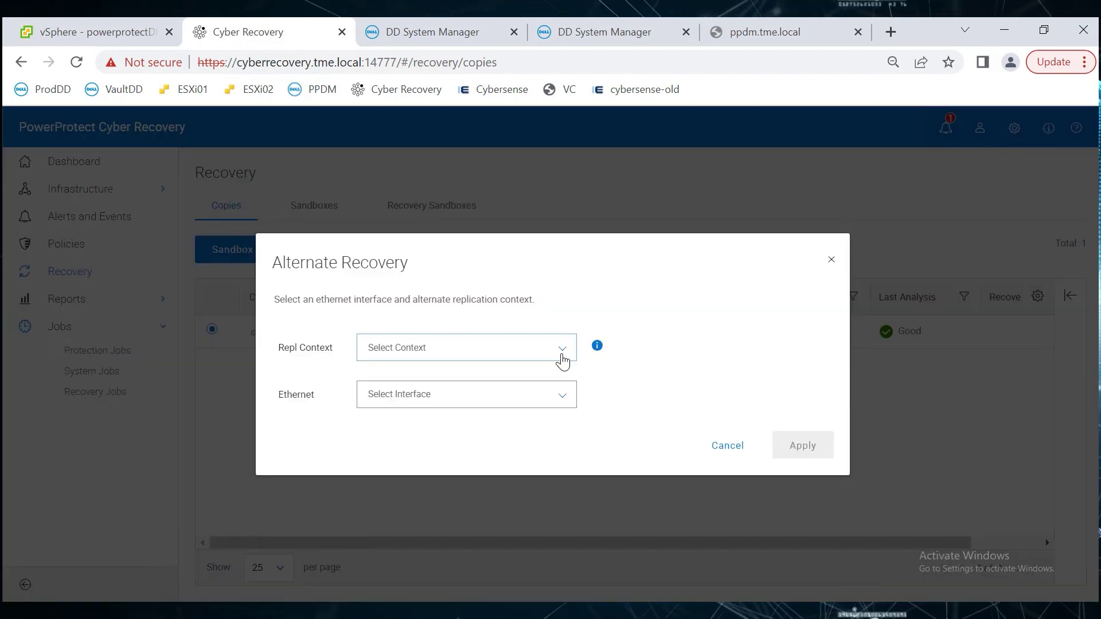
click(561, 360)
click(479, 383)
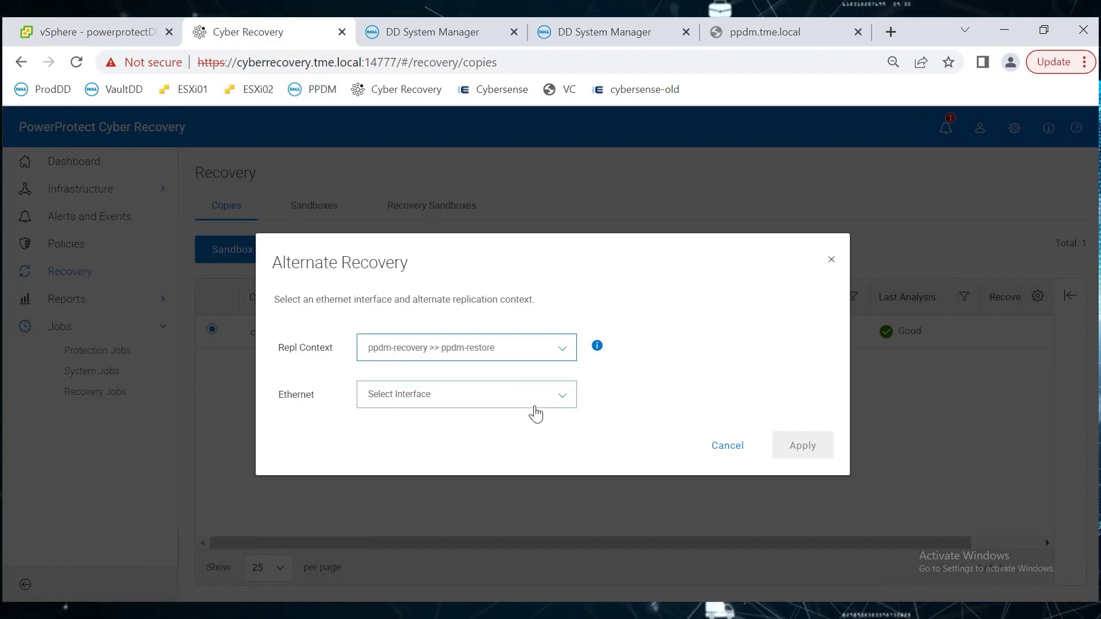
click(533, 405)
click(425, 431)
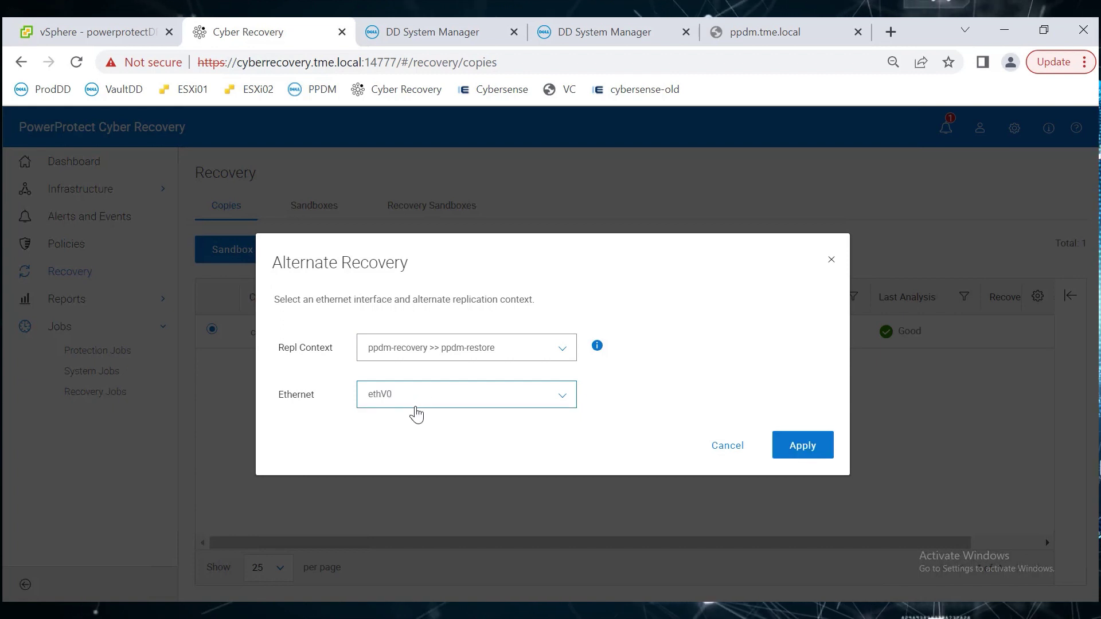
click(413, 410)
click(392, 444)
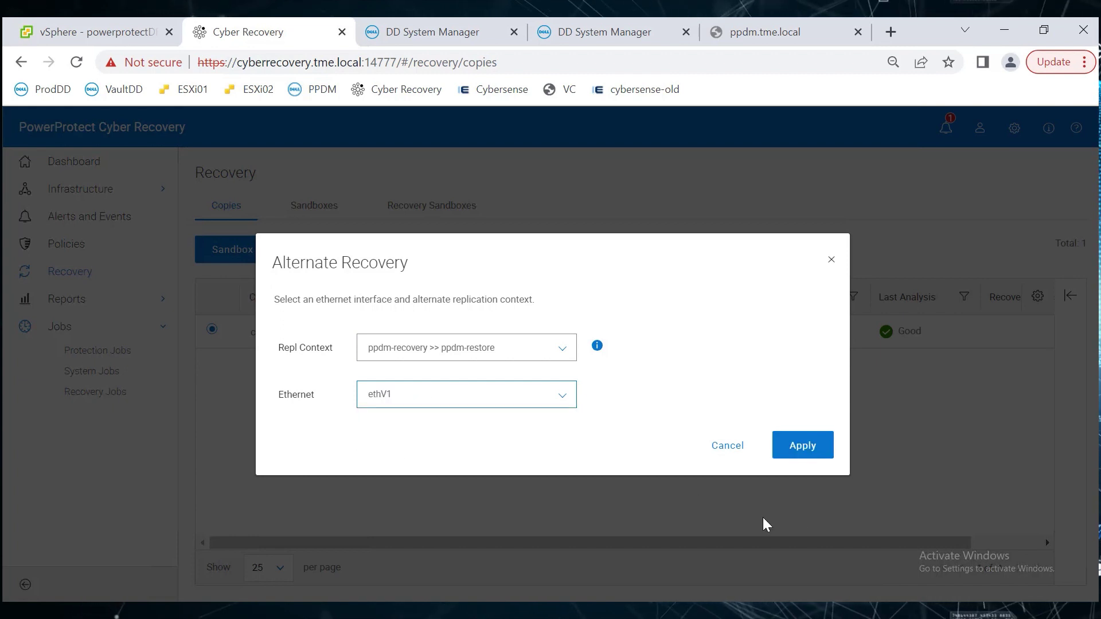
click(816, 453)
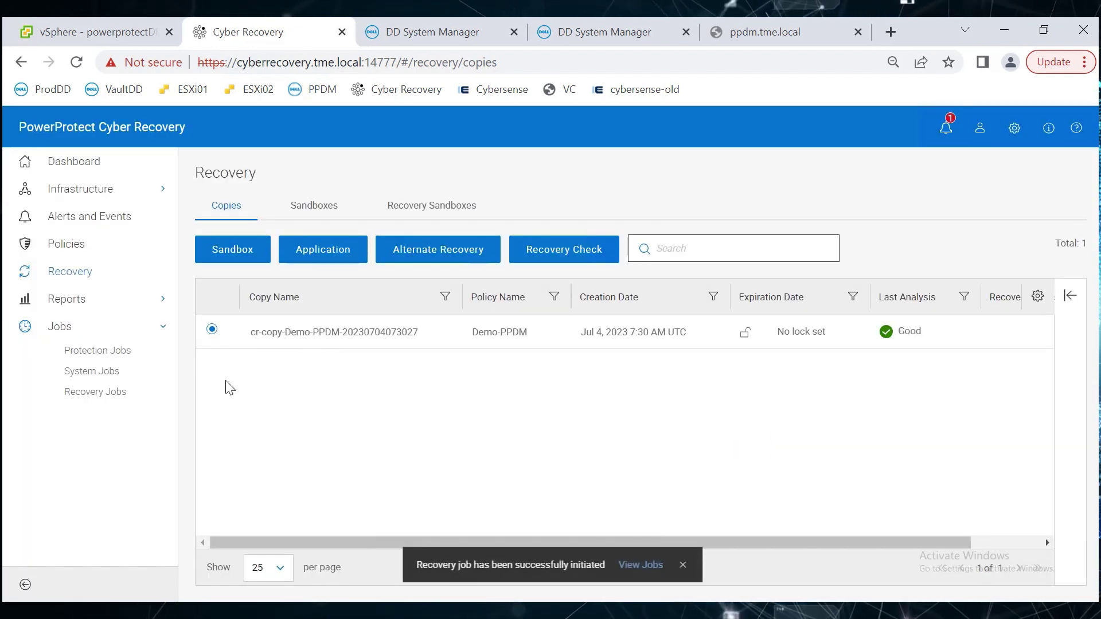
Check the running recoverToAlternate_1453B4 job's details, then confirm it shows Successful under completed jobs.
click(104, 394)
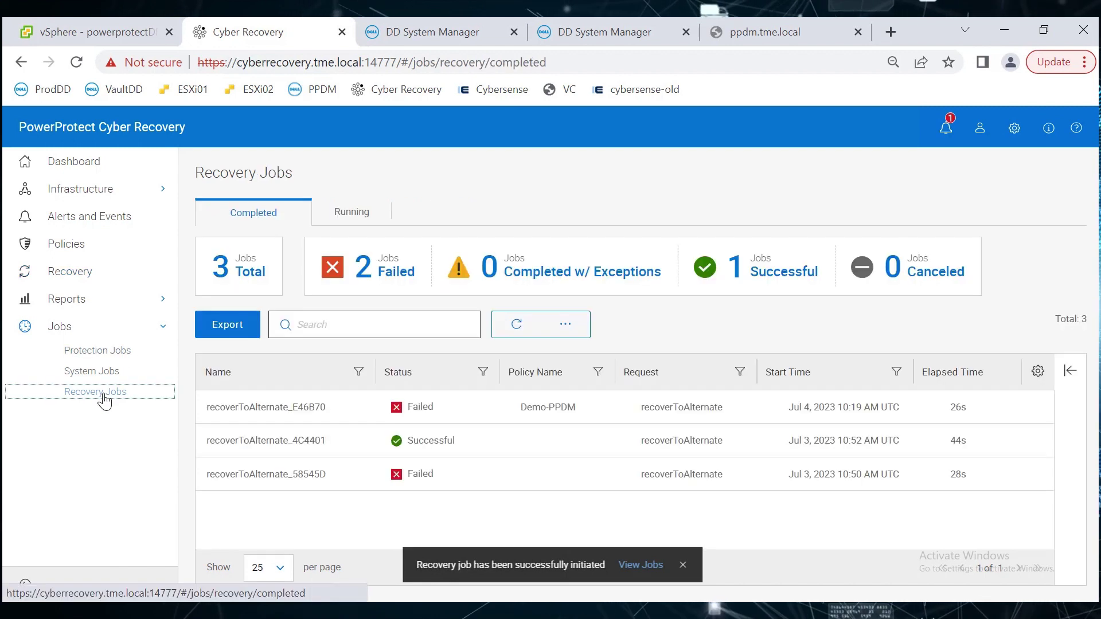
click(348, 213)
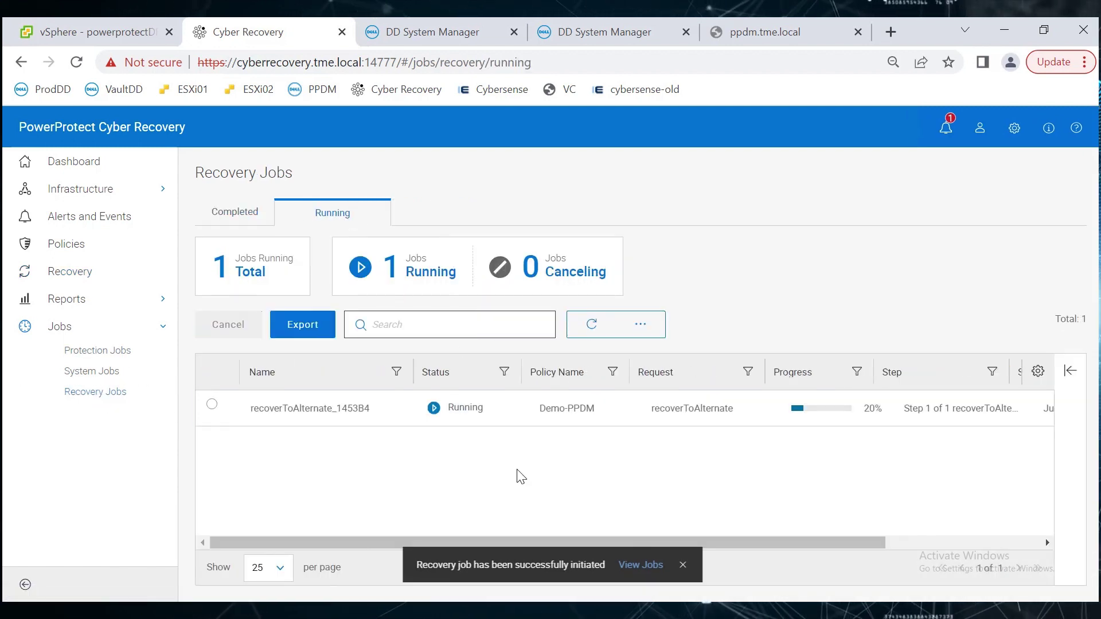
click(212, 404)
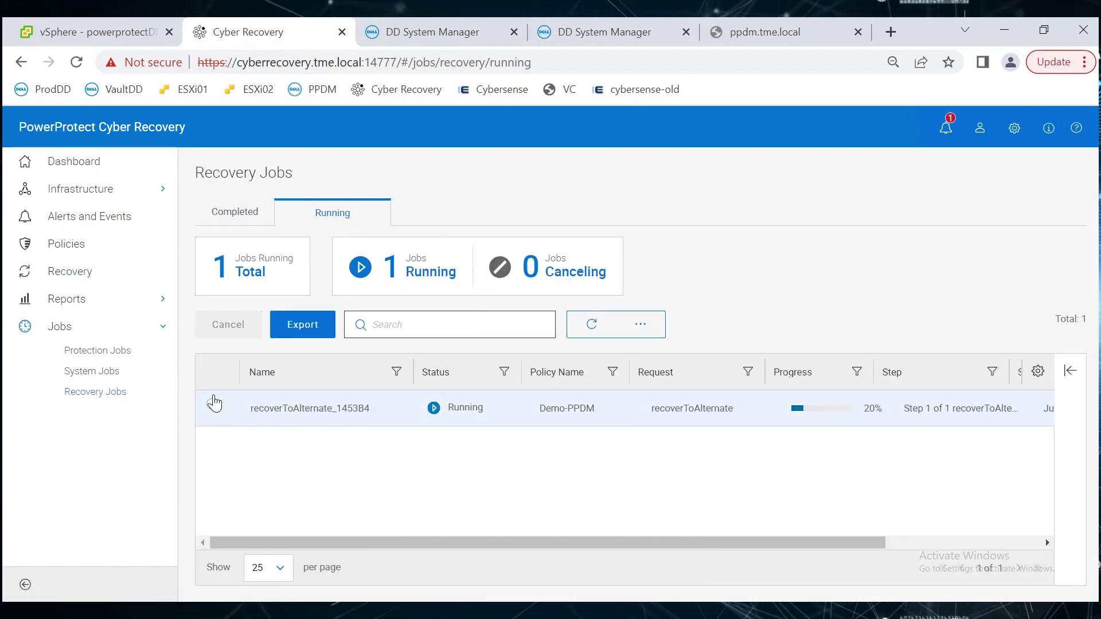
click(279, 419)
scroll(1085, 551, down, 3)
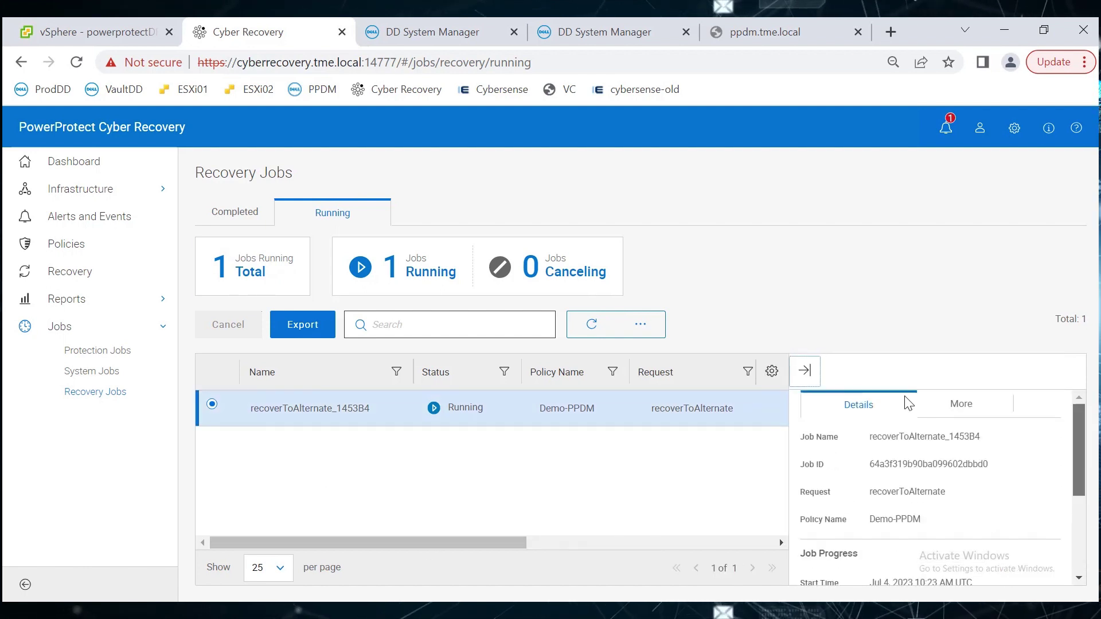
click(804, 371)
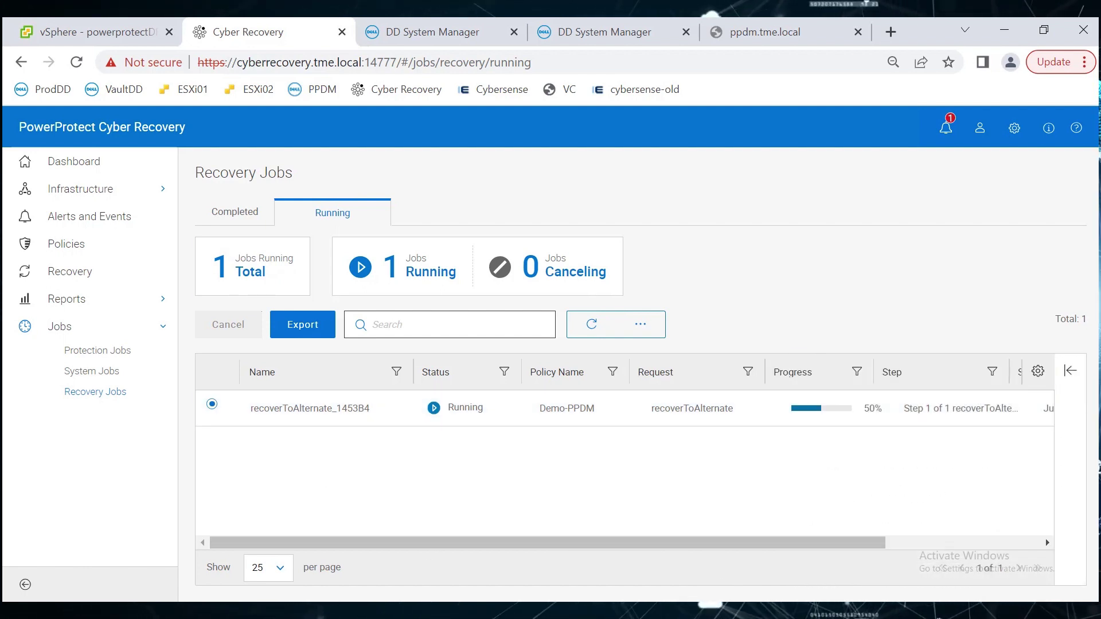
click(235, 213)
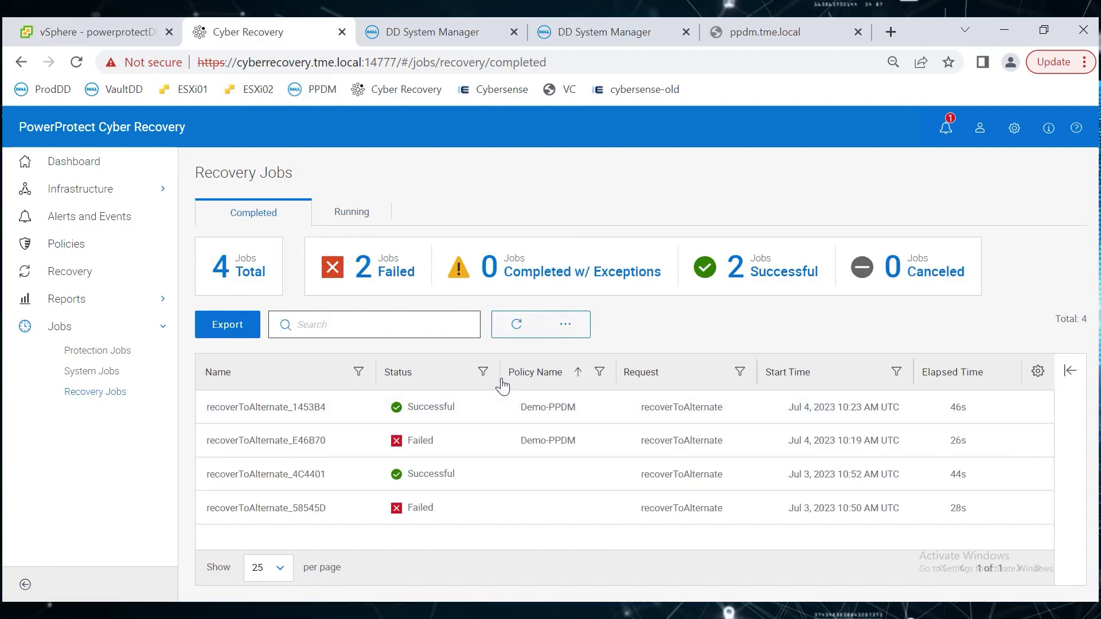
Run 'mtree list' on ddveprod1 to confirm the ppdm-restore MTree exists as a replication destination.
mouse_move(624, 609)
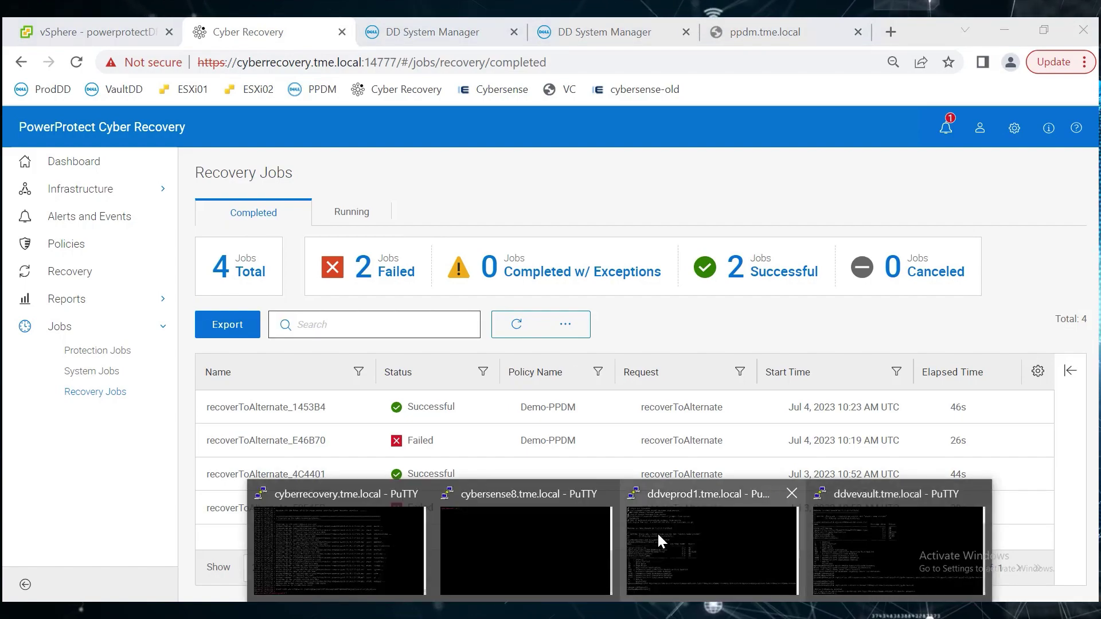
click(656, 531)
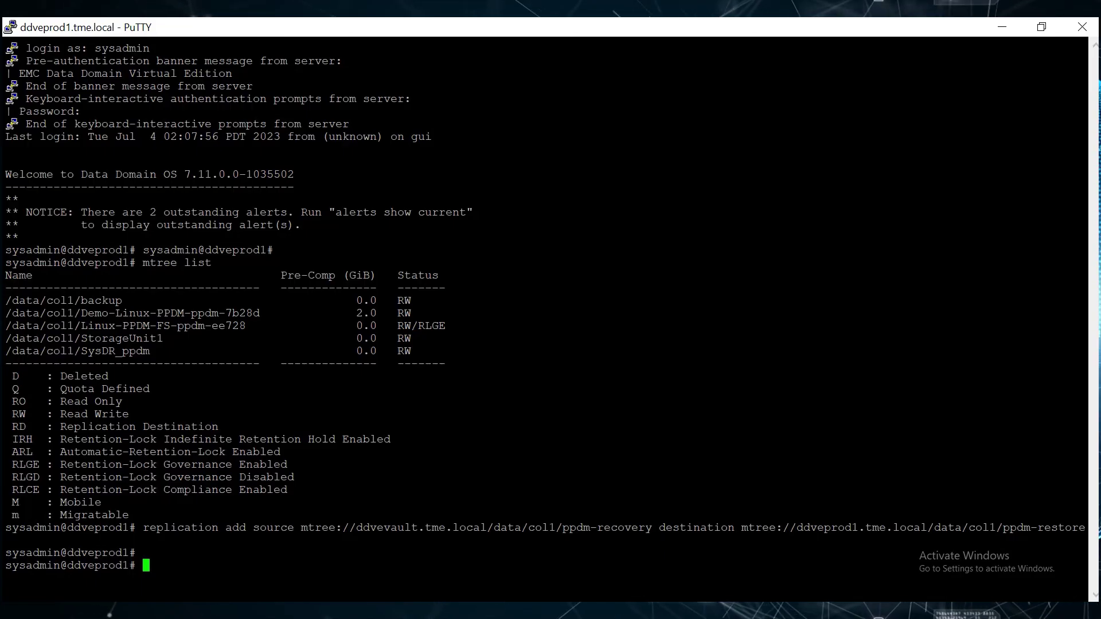
text(mtree l)
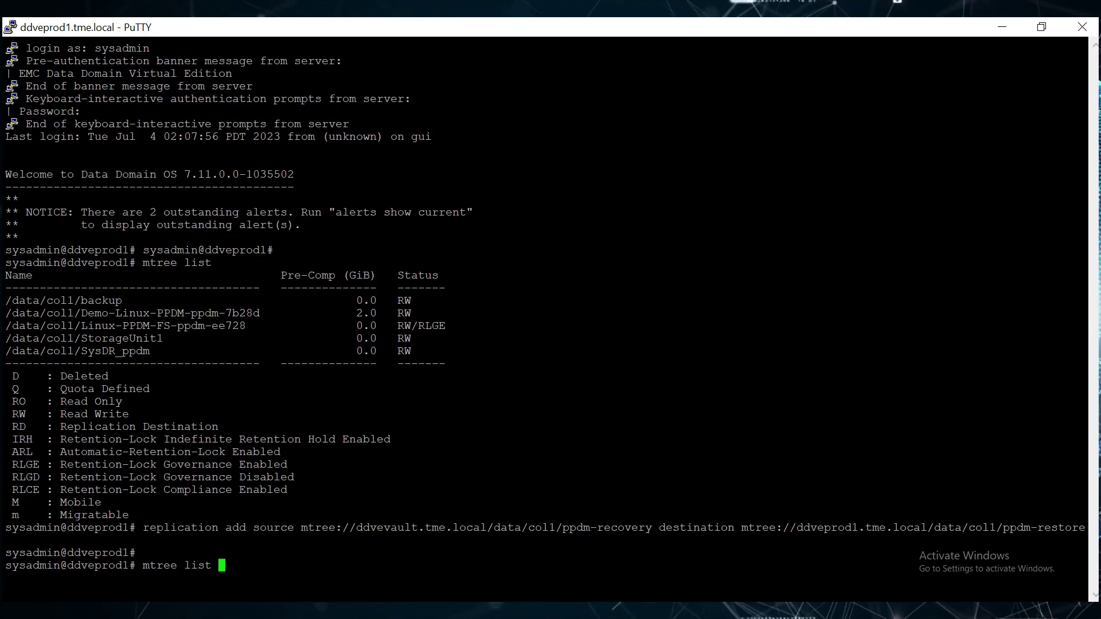
text(ist)
key(Return)
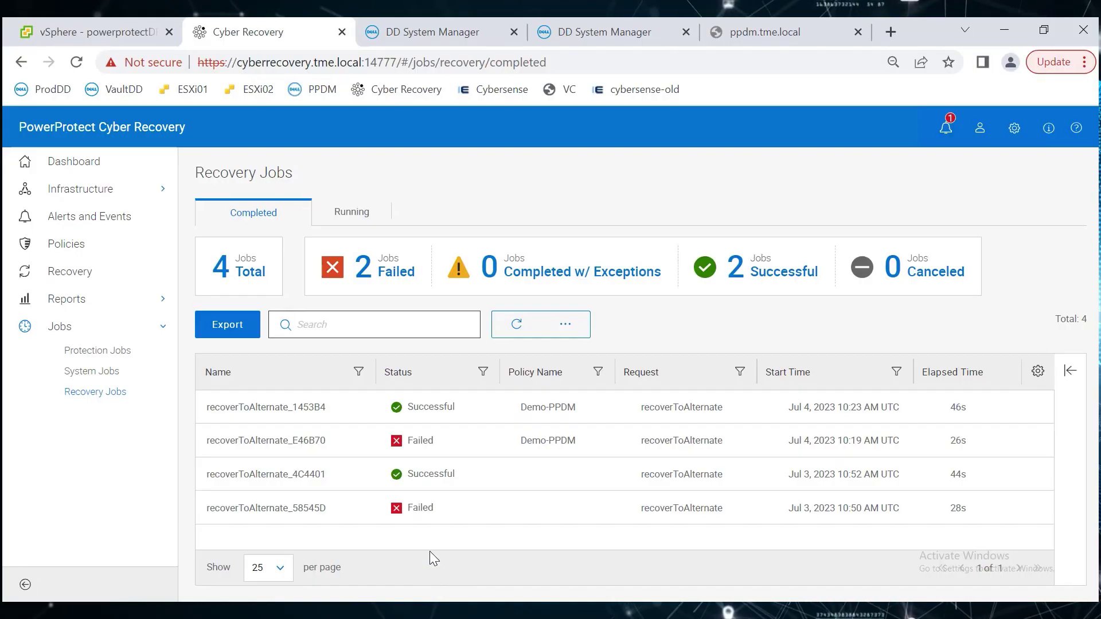
Go to the NFS protocol settings in DD System Manager and start a new export.
click(450, 33)
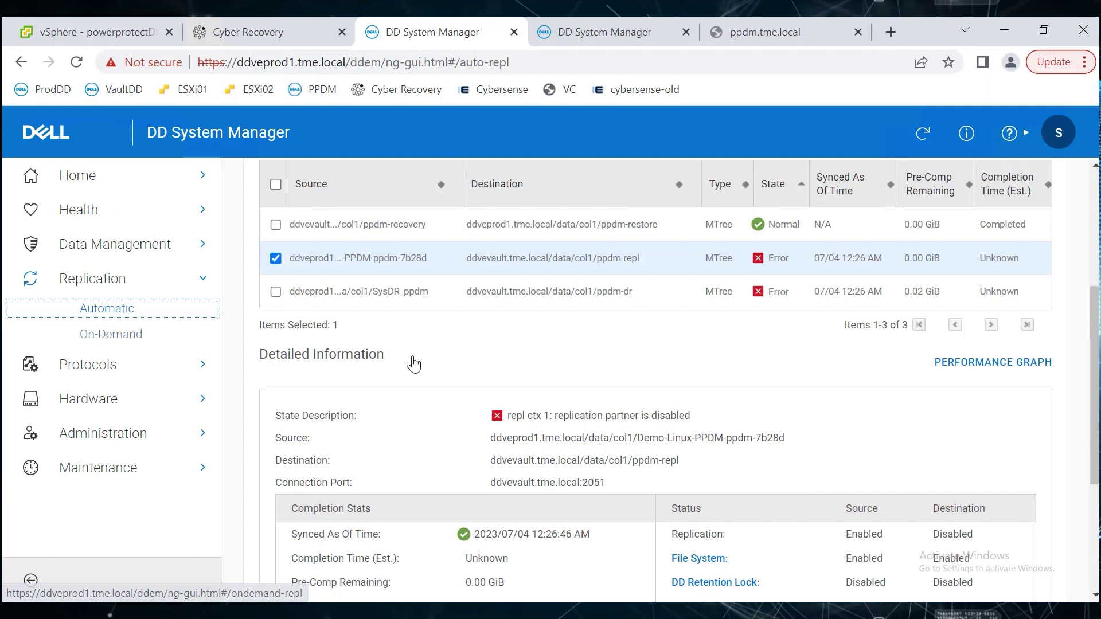
click(89, 364)
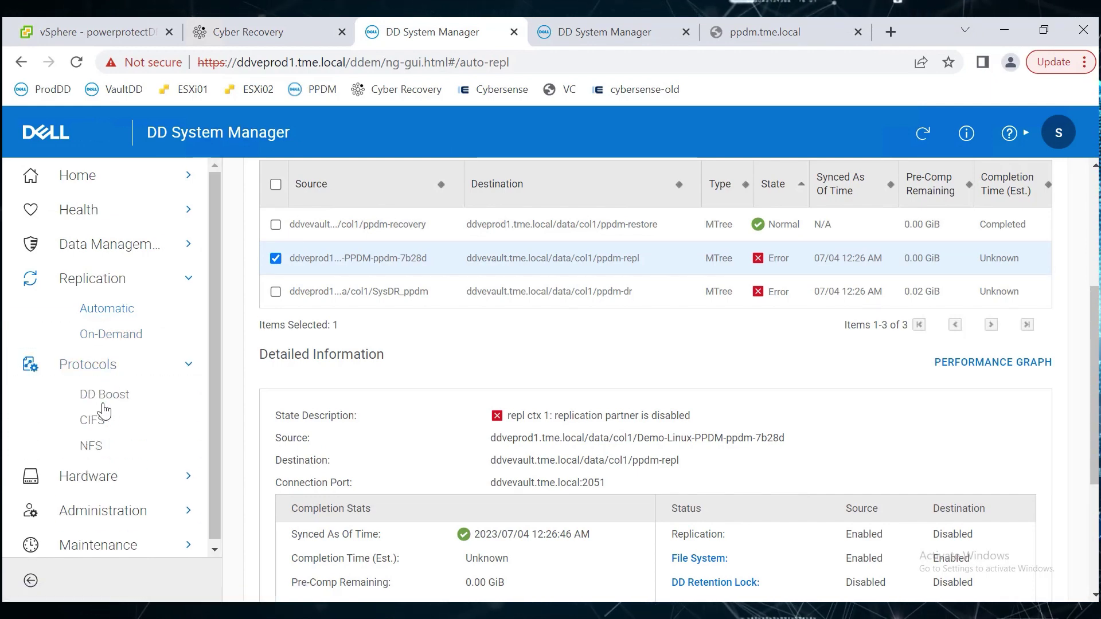
click(91, 456)
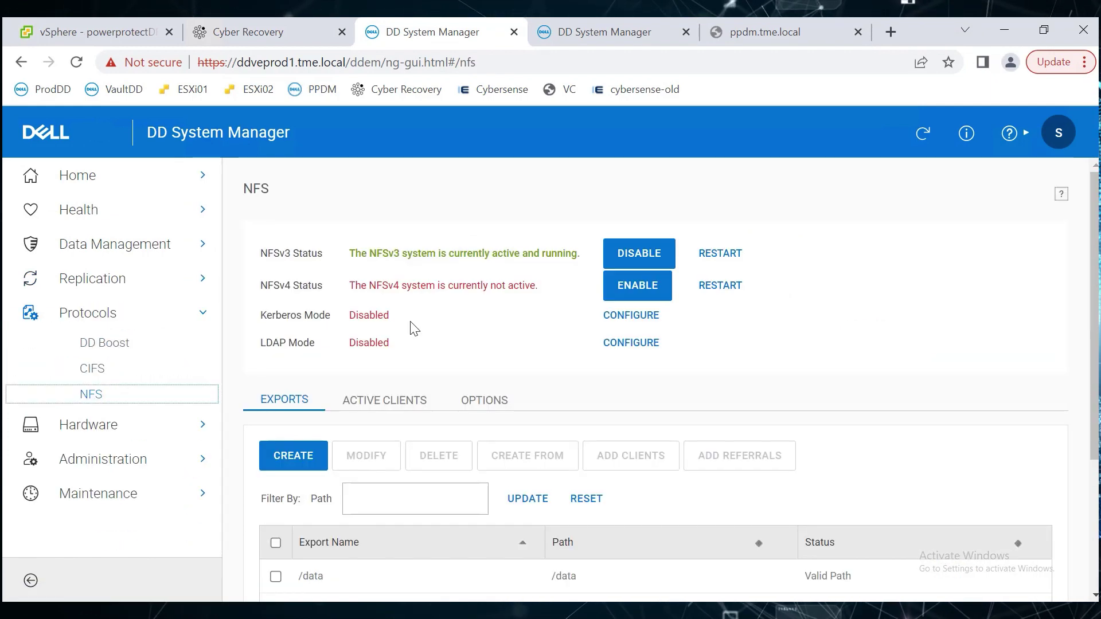
click(307, 464)
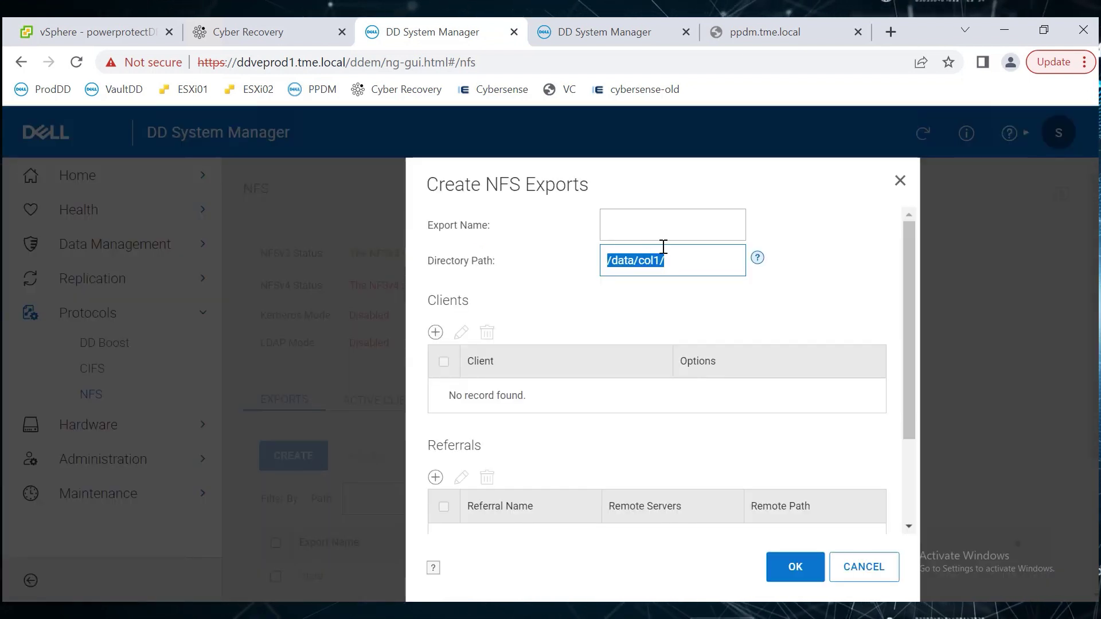
Set export path /data/col1/ppdm-restore, name it demo, and add client cybersense8.tme.local.
click(681, 265)
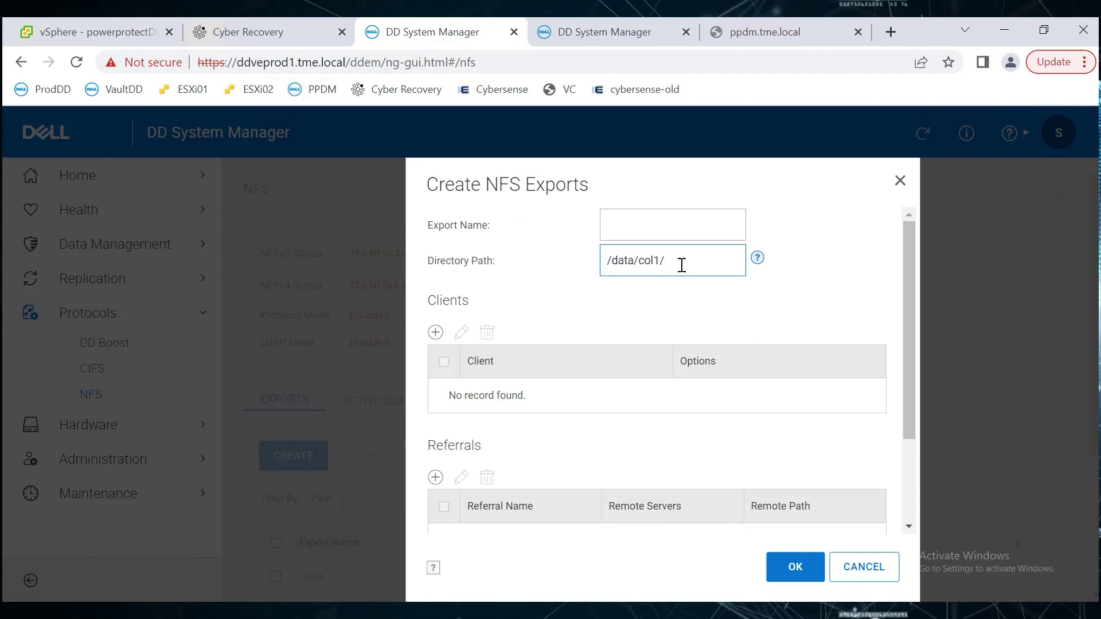
text(ppdm-restore)
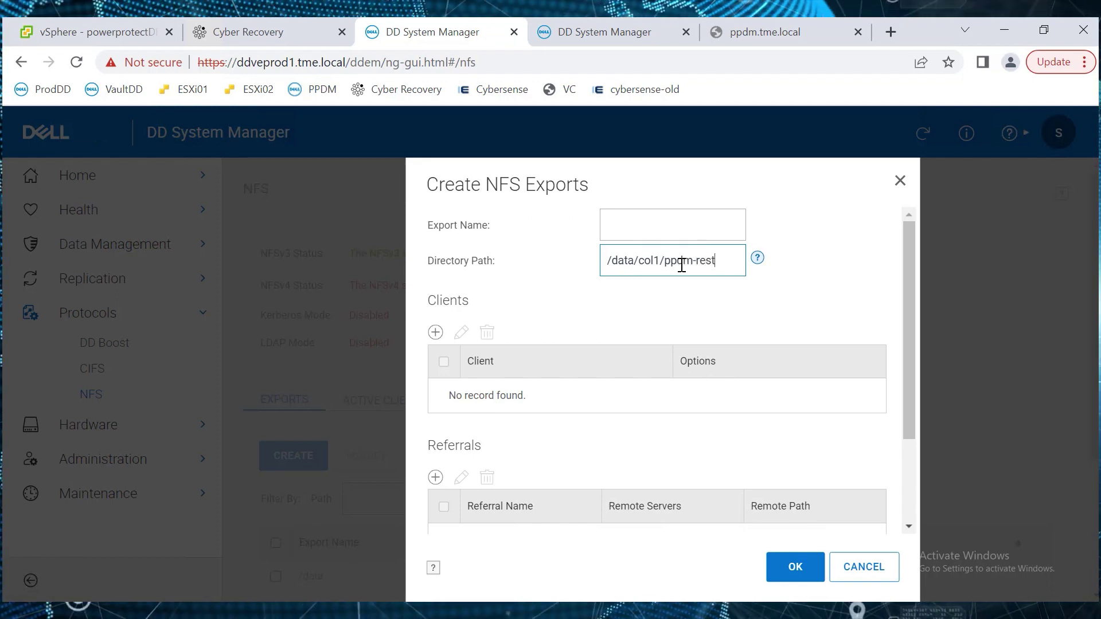
key(Tab)
text(demo)
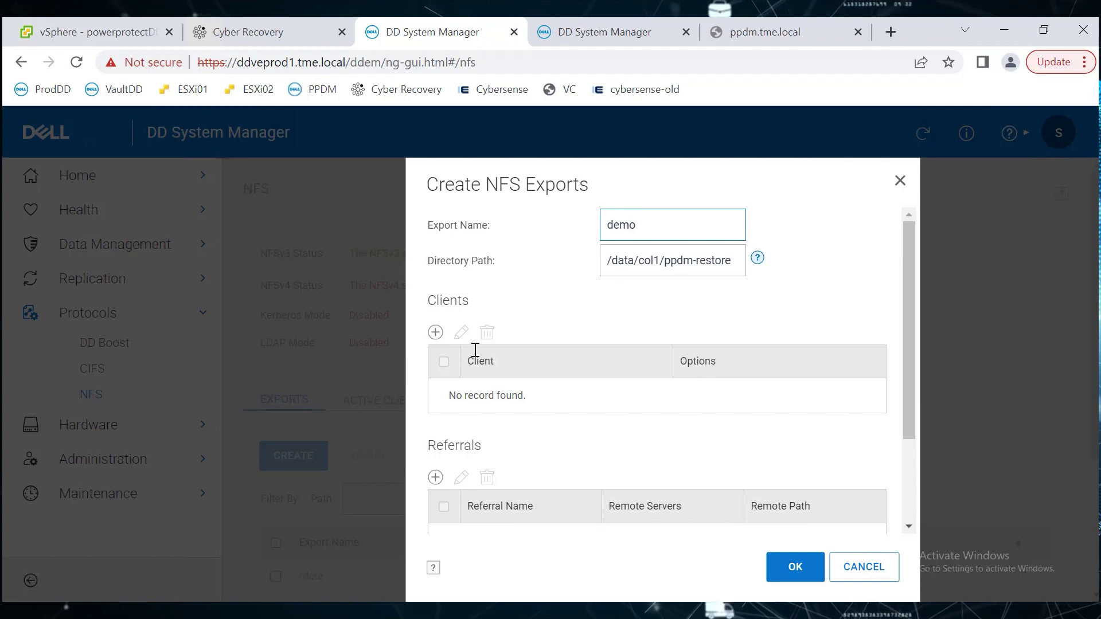
click(436, 333)
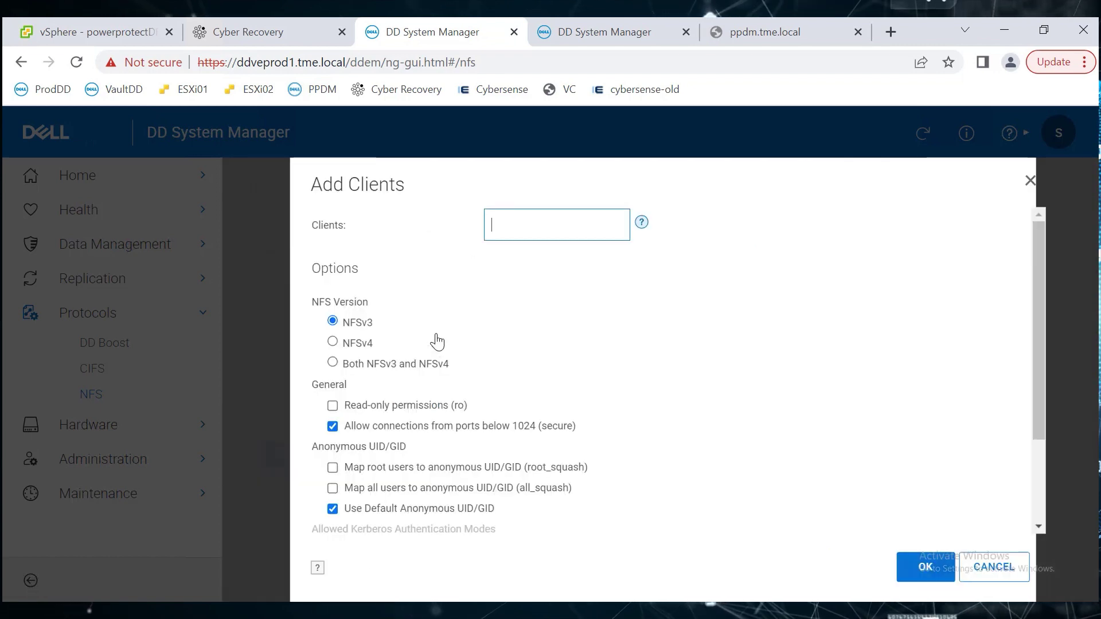
click(531, 223)
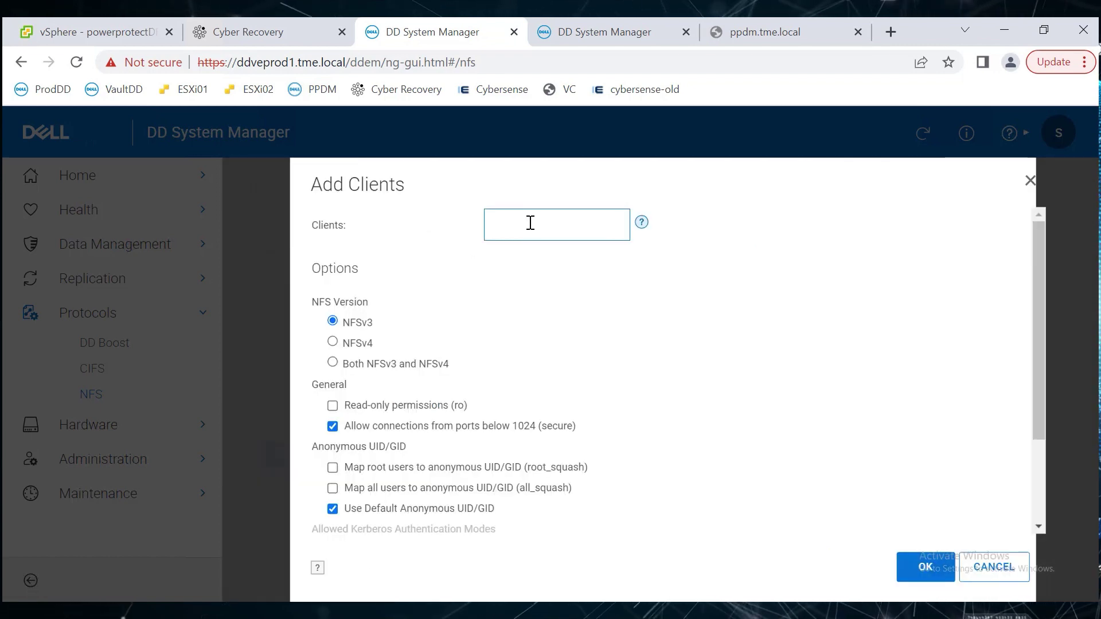
text(cybersen)
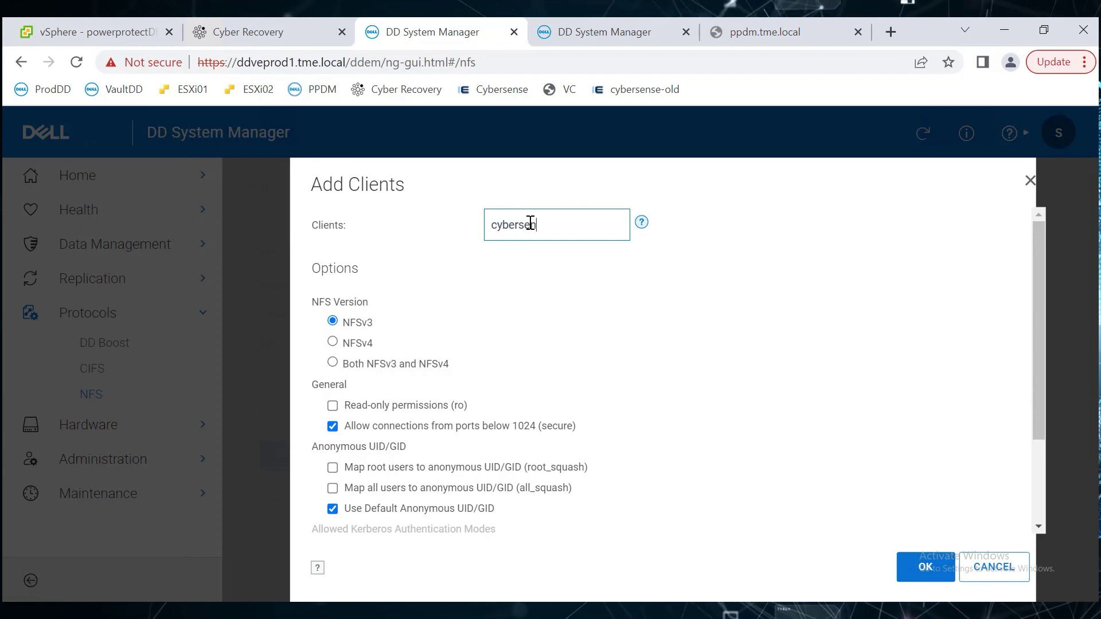
text(se8.t)
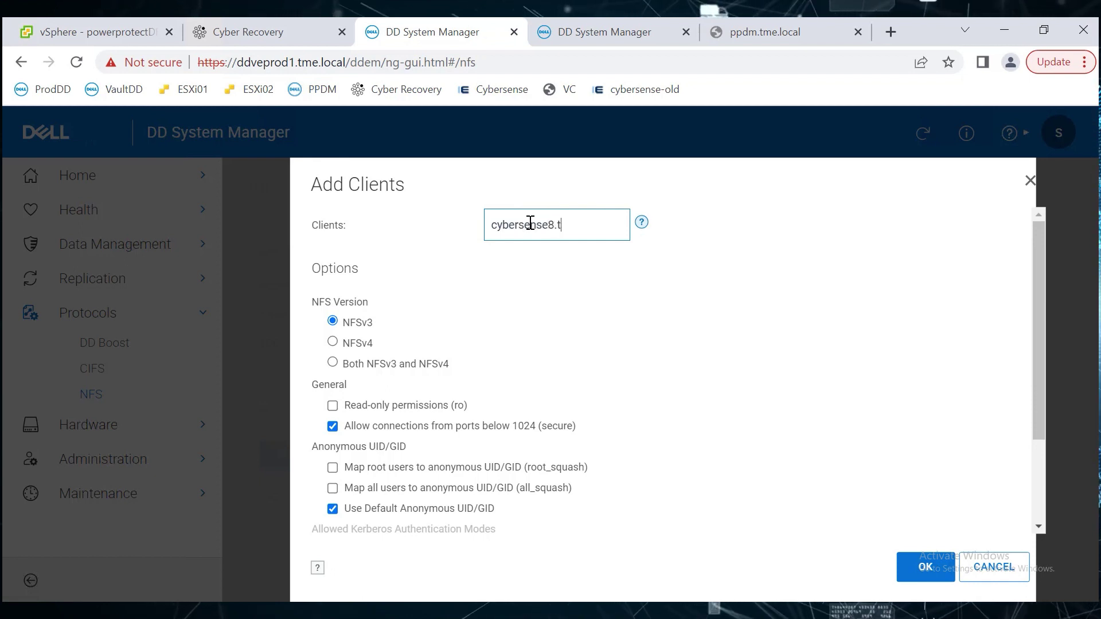
text(me.local)
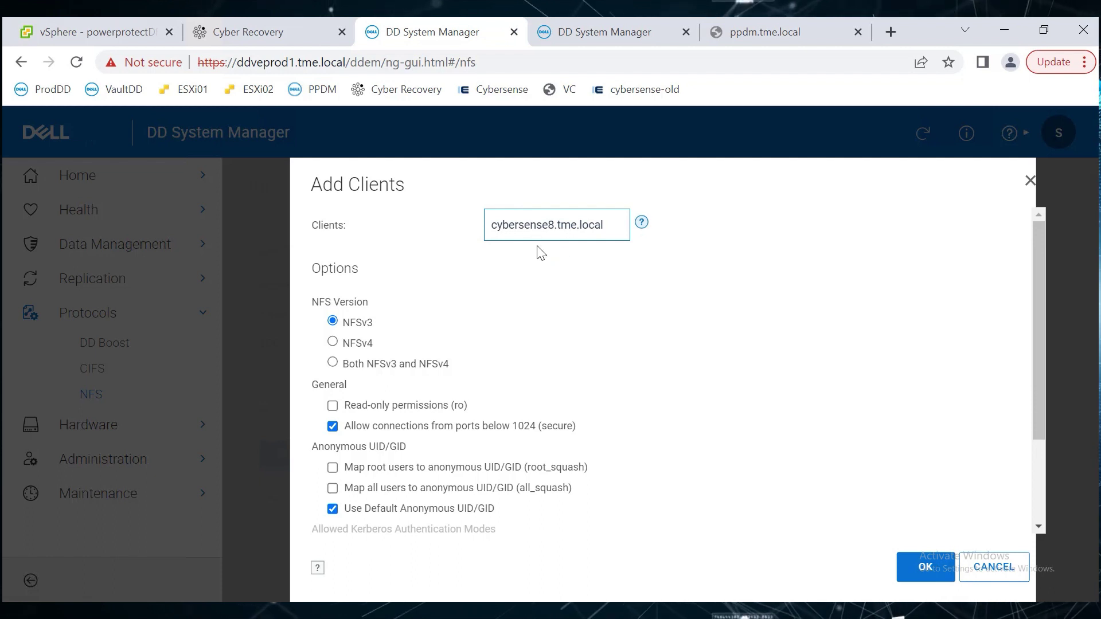
click(932, 575)
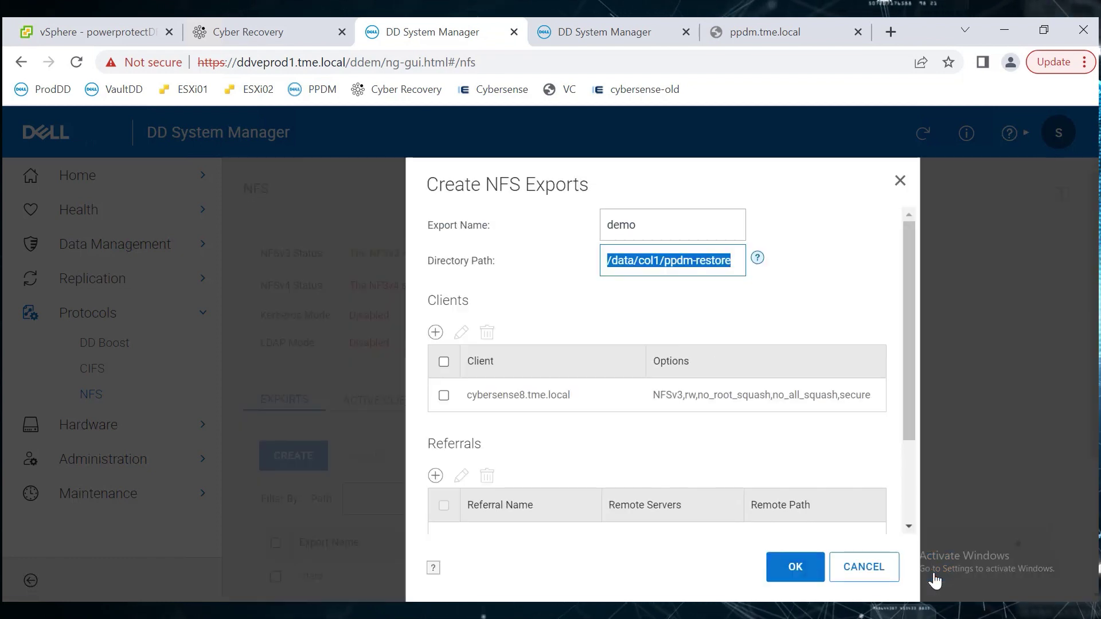
Save the demo NFS export and log in to cybersense8.tme.local as root in a new PuTTY session.
click(795, 566)
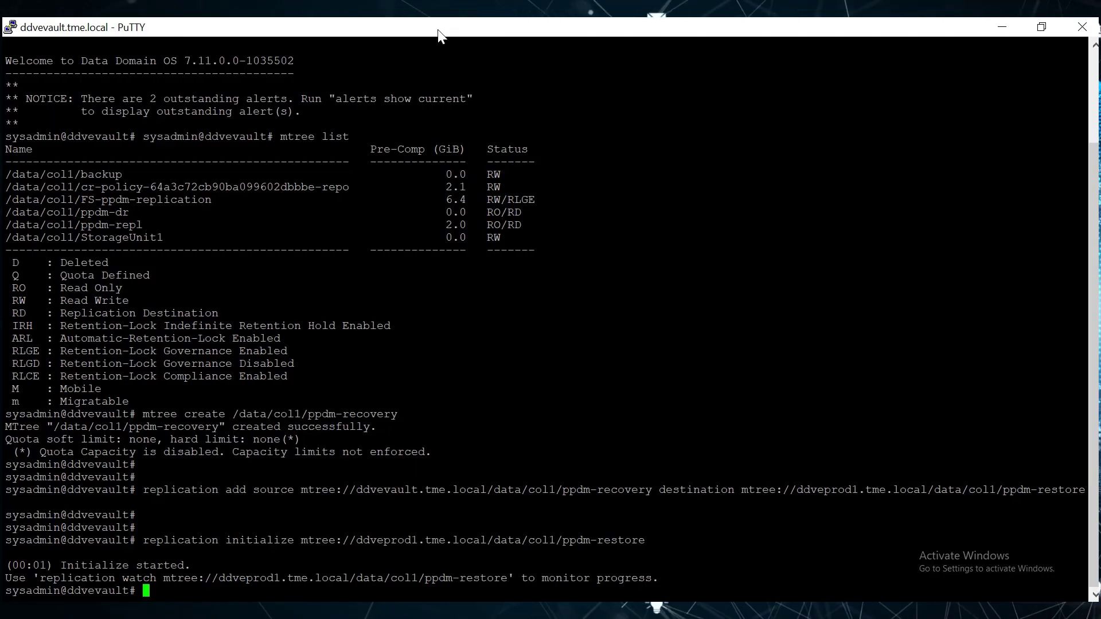
right_click(439, 27)
click(494, 218)
text(cybersense8.tme.local)
key(Return)
text(root)
key(Return)
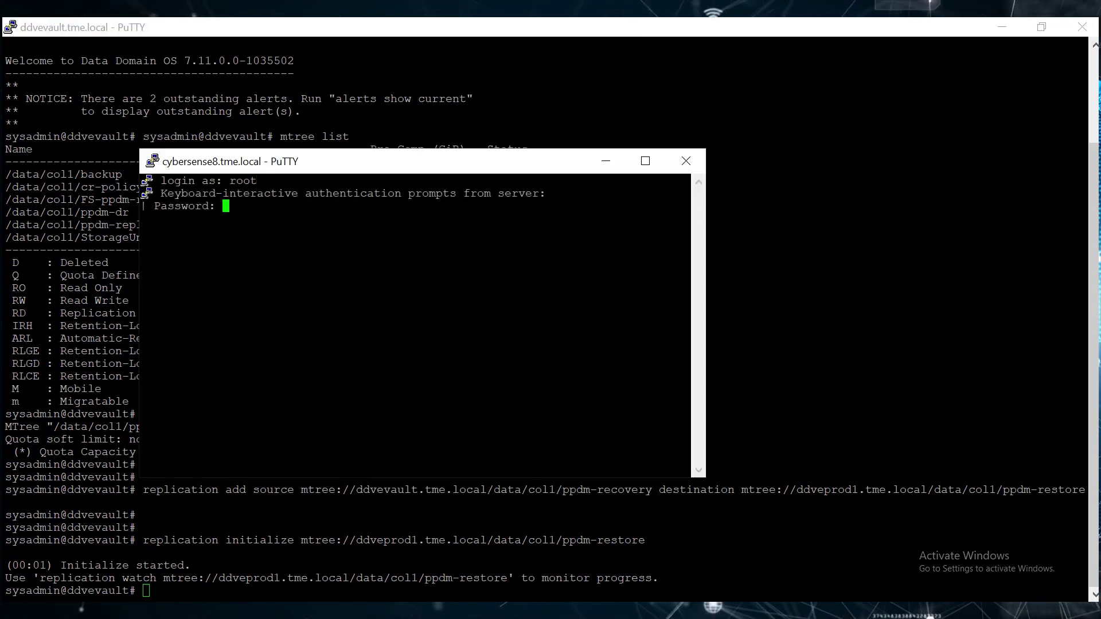
key(Return)
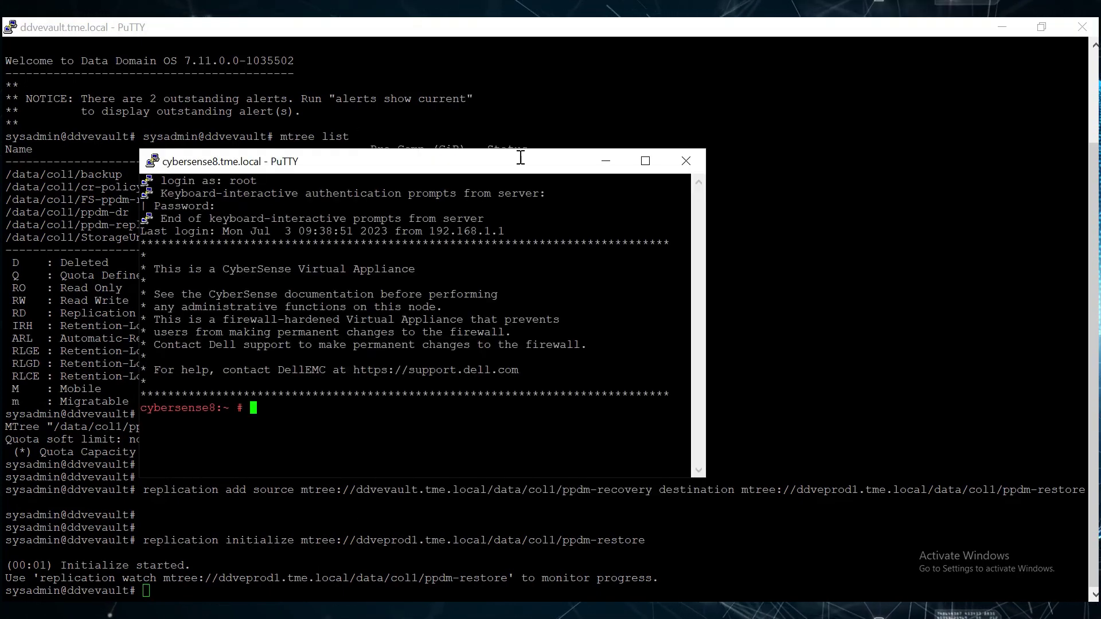
Create the /tmp/ppdmdemo directory on cybersense8.
double_click(550, 155)
text(\)
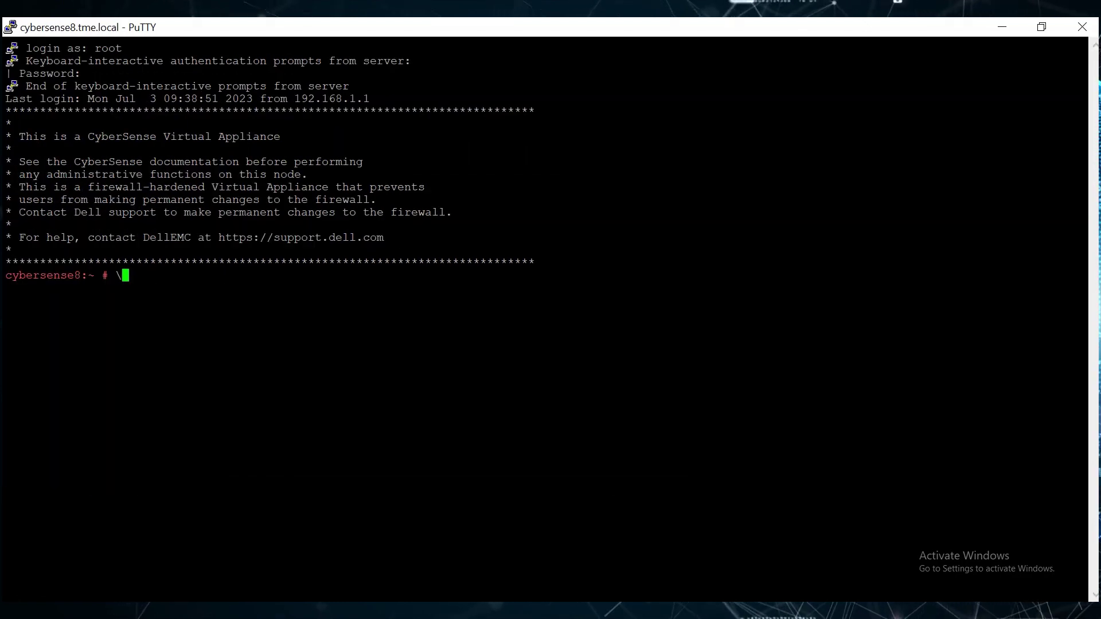
text(m)
key(BackSpace)
key(BackSpace)
text(cd /tmp)
key(Return)
text(;)
key(BackSpace)
text(ls)
key(Return)
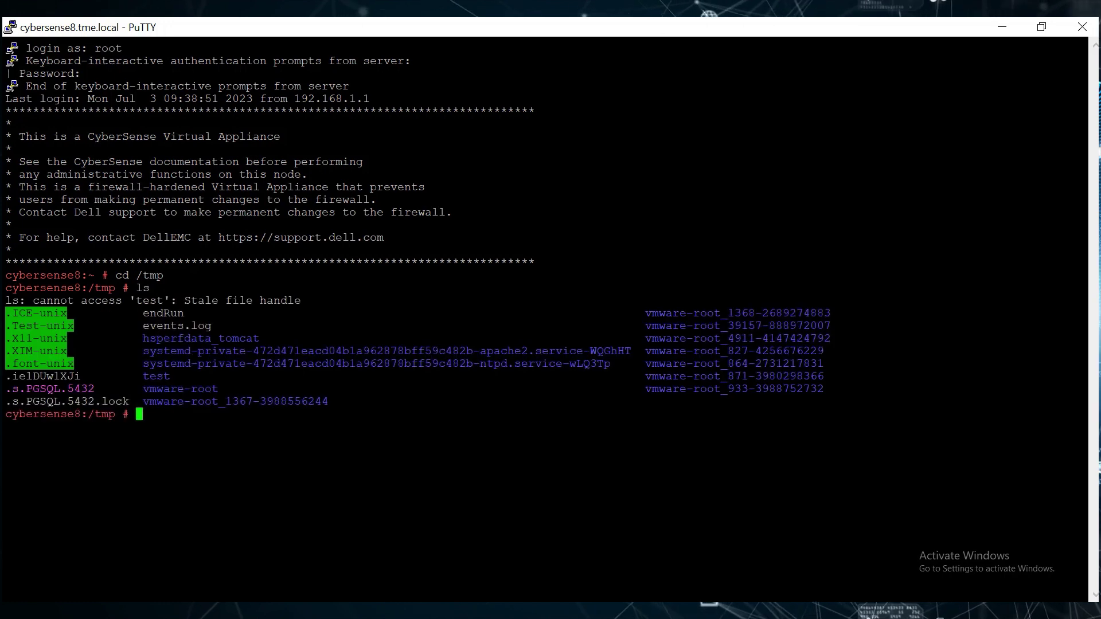
text(mkdir ppdmdemo)
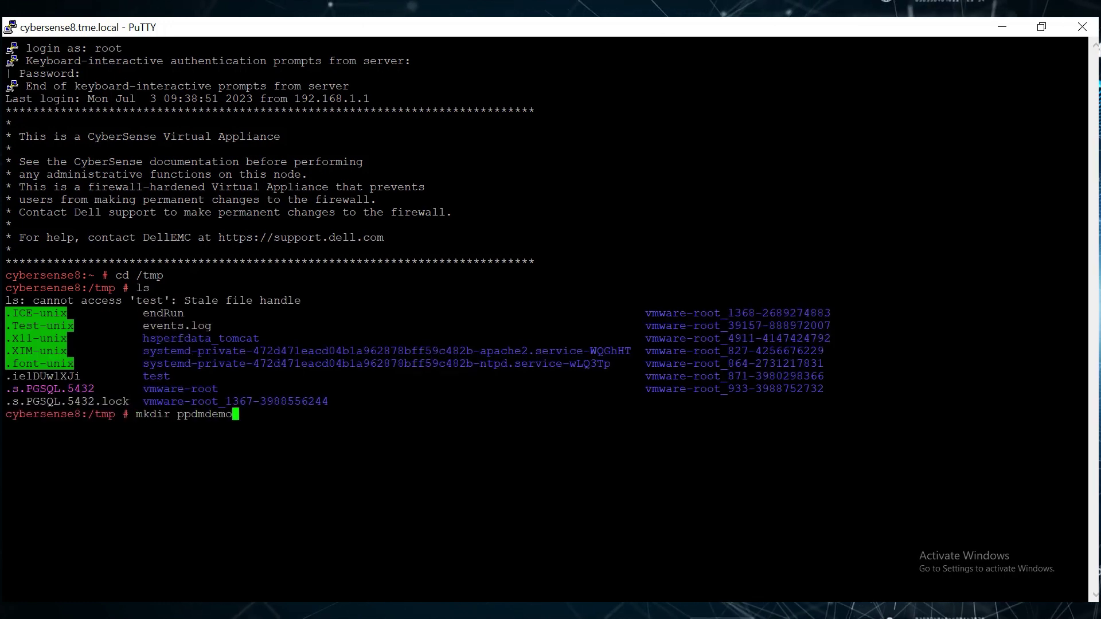
key(Return)
key(Return)
key(Return)
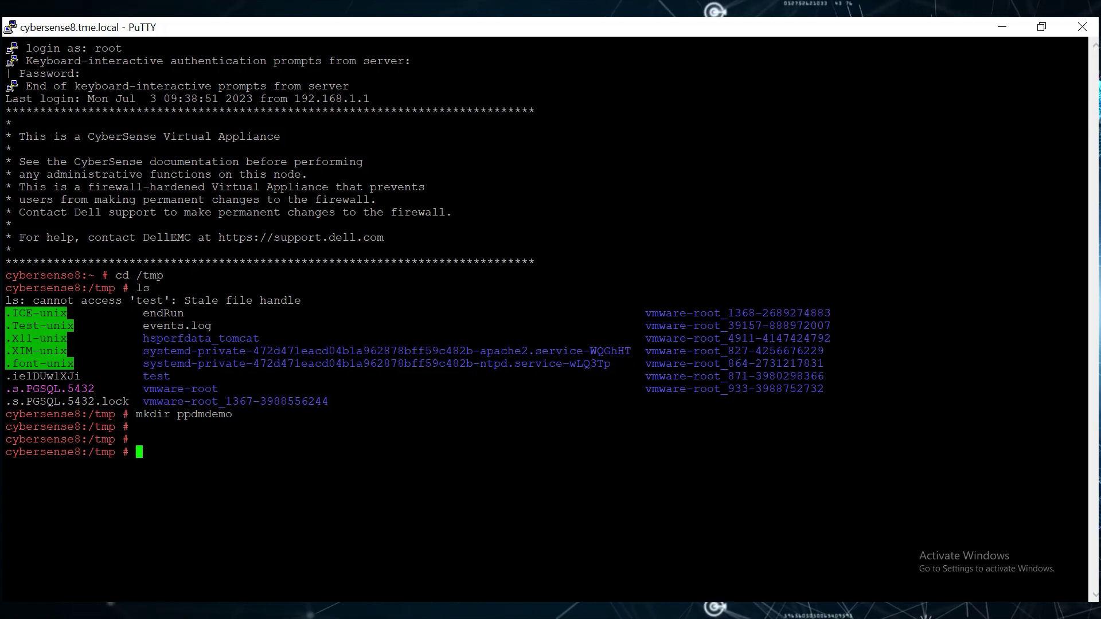
Mount ddveprod1.tme.local:/data/col1/ppdm-restore over NFS at /tmp/ppdmdemo.
text(mount -t n)
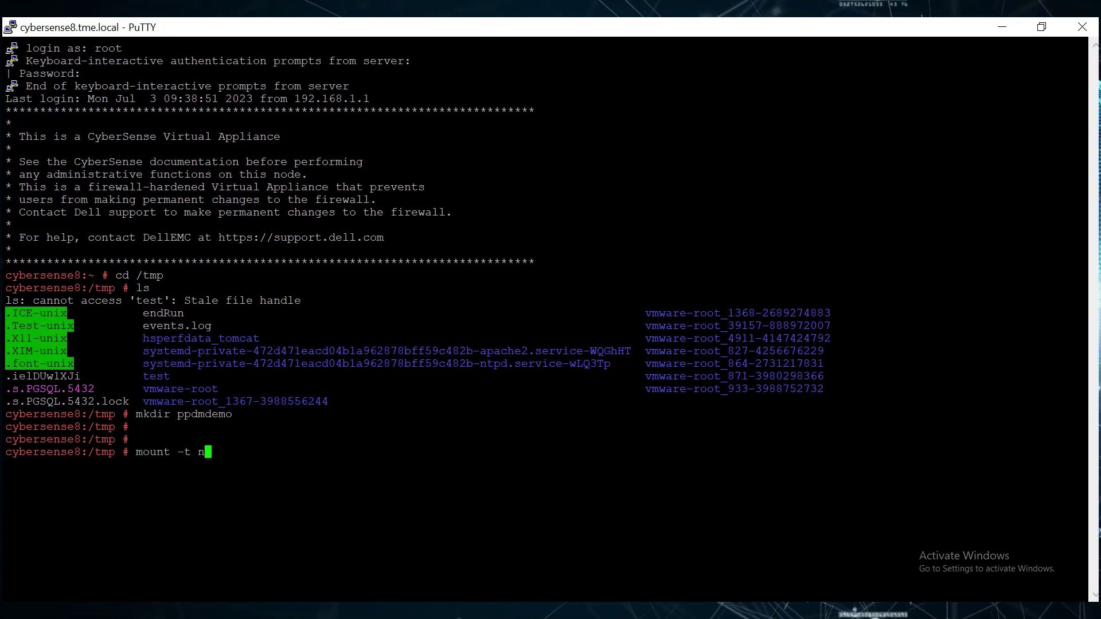
text(fs ddveprod1.tme.l)
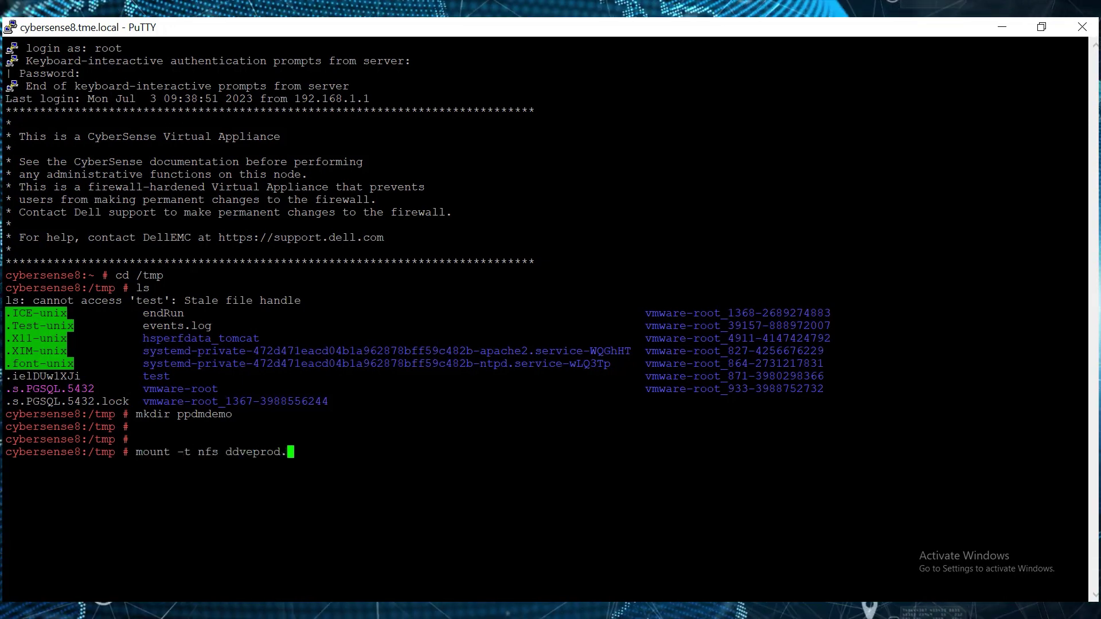
text(ocal)
key(Left)
key(Left)
key(Left)
key(Left)
key(Left)
key(Left)
key(Left)
key(Left)
key(Left)
key(Left)
text(1)
key(Right)
key(Right)
key(Right)
key(Right)
key(Right)
key(Right)
key(Right)
key(Right)
key(Right)
key(Right)
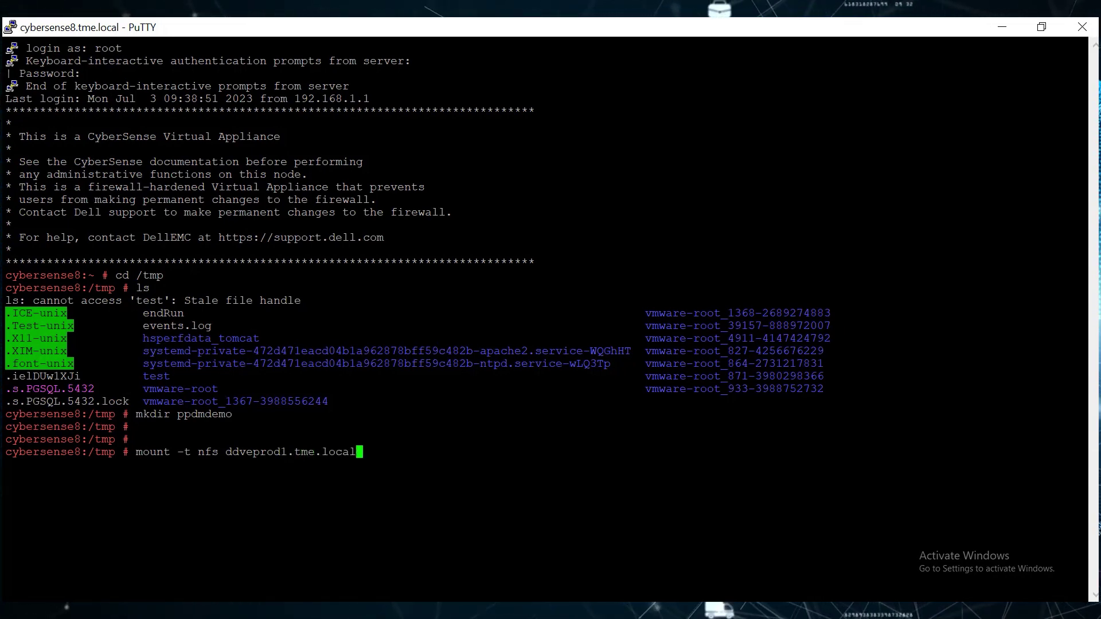
text(:/data/col1/)
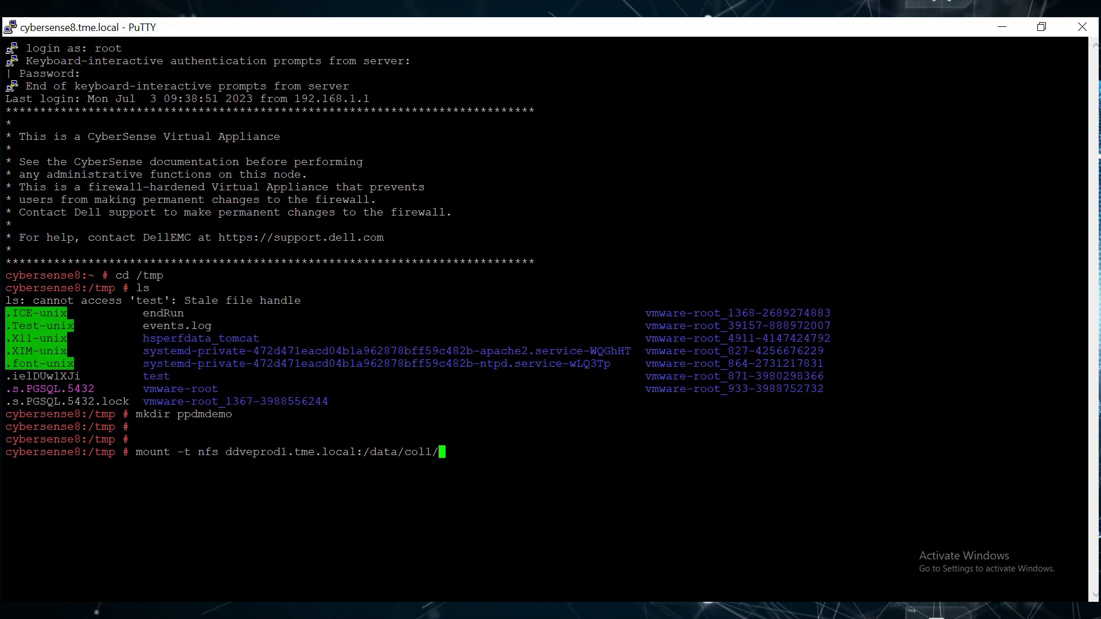
text(ppdm-restore /tmp/)
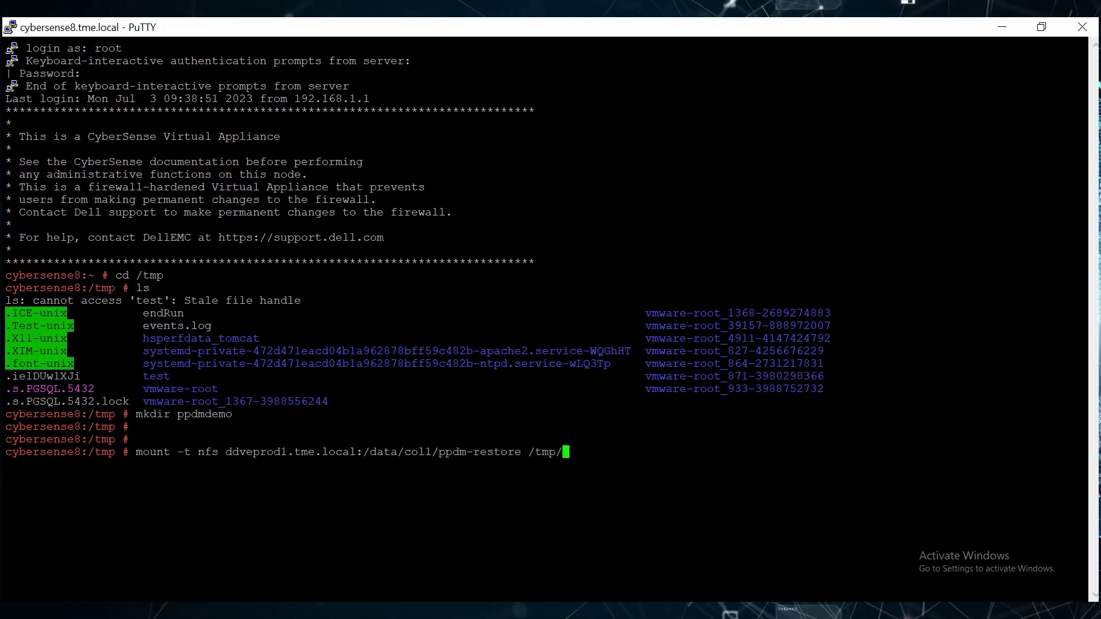
text(ppdmdemo)
key(Return)
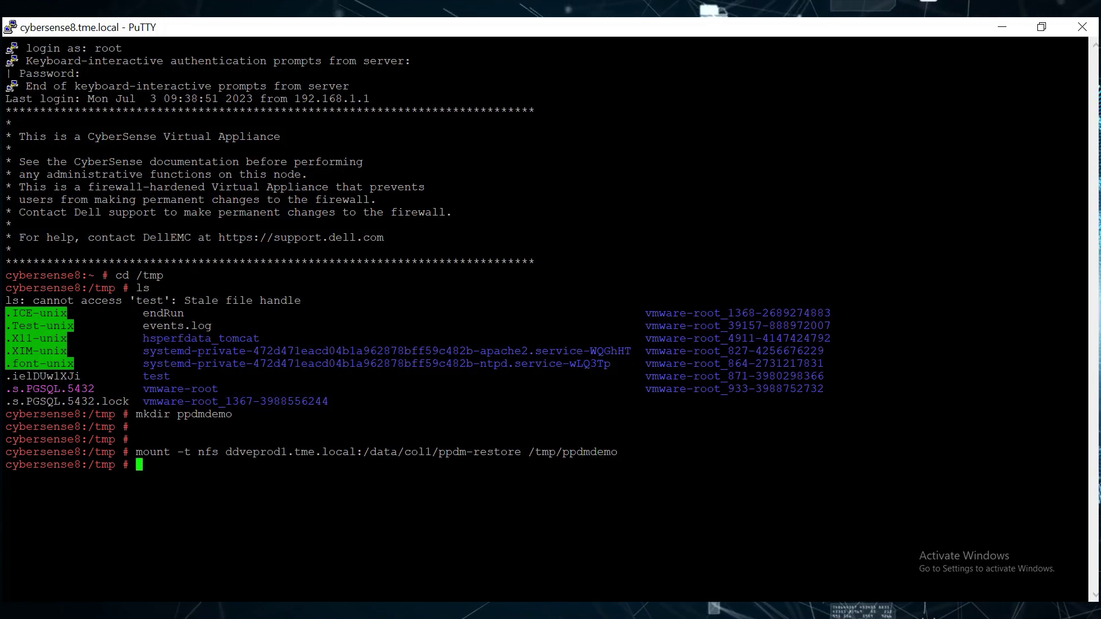
List the mounted export and the contents of its SysDR_ppdm folder.
key(Return)
key(Return)
text(cd /tmp/ppdmdemo/)
key(Return)
text(ls)
key(Return)
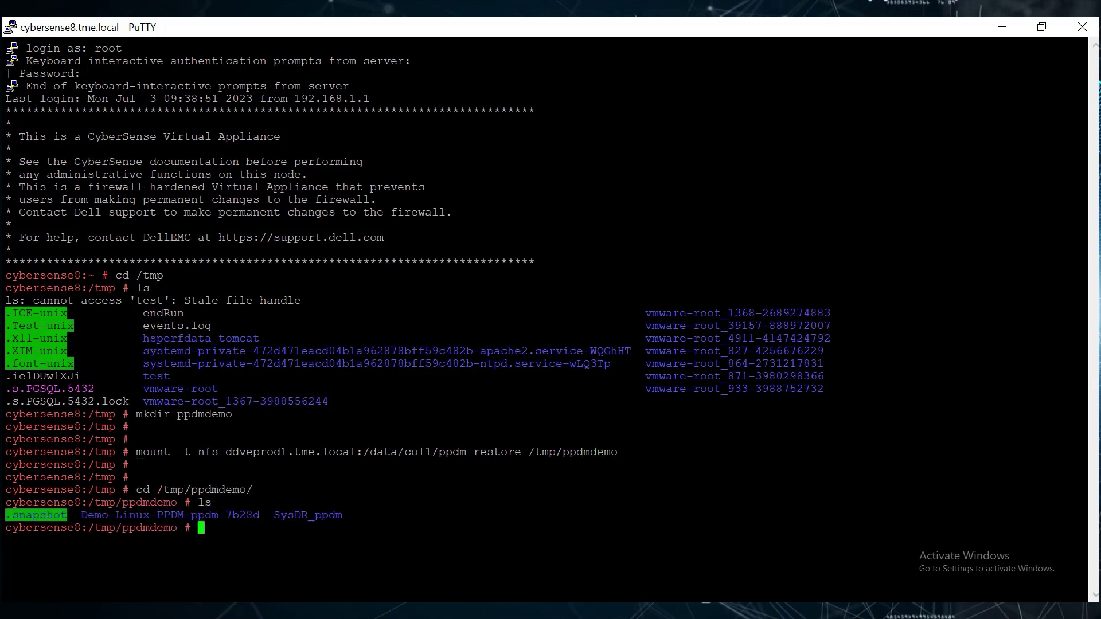
double_click(316, 516)
key(ctrl+c)
text(cd SysDR_ppdm)
key(Return)
text(ls)
key(Return)
text(cd ../)
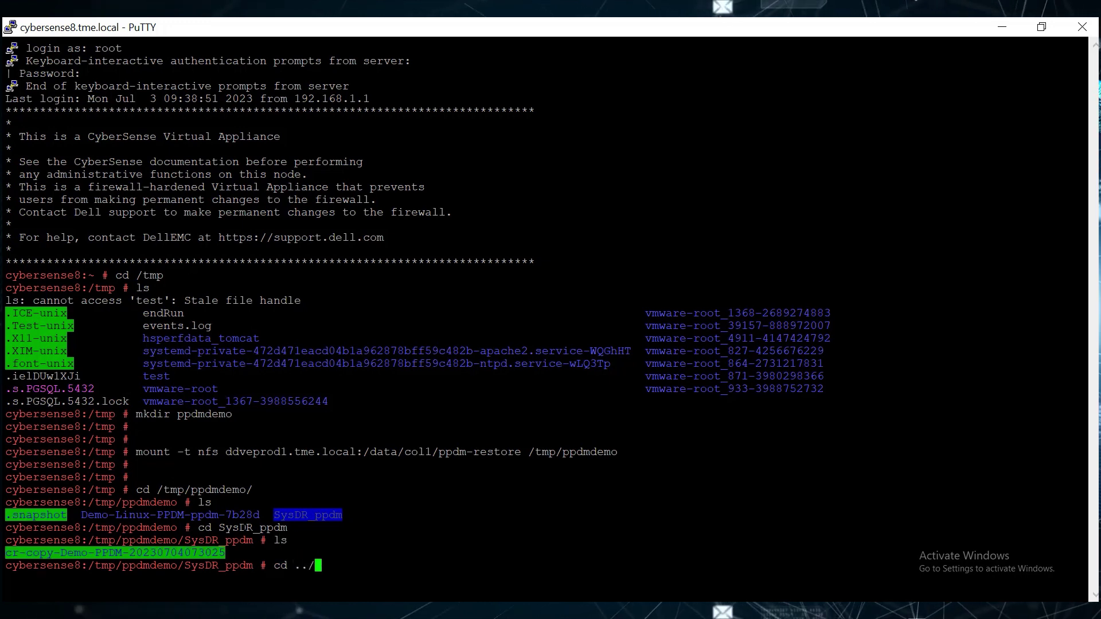
double_click(171, 514)
right_click(170, 515)
key(Return)
text(ls)
key(Return)
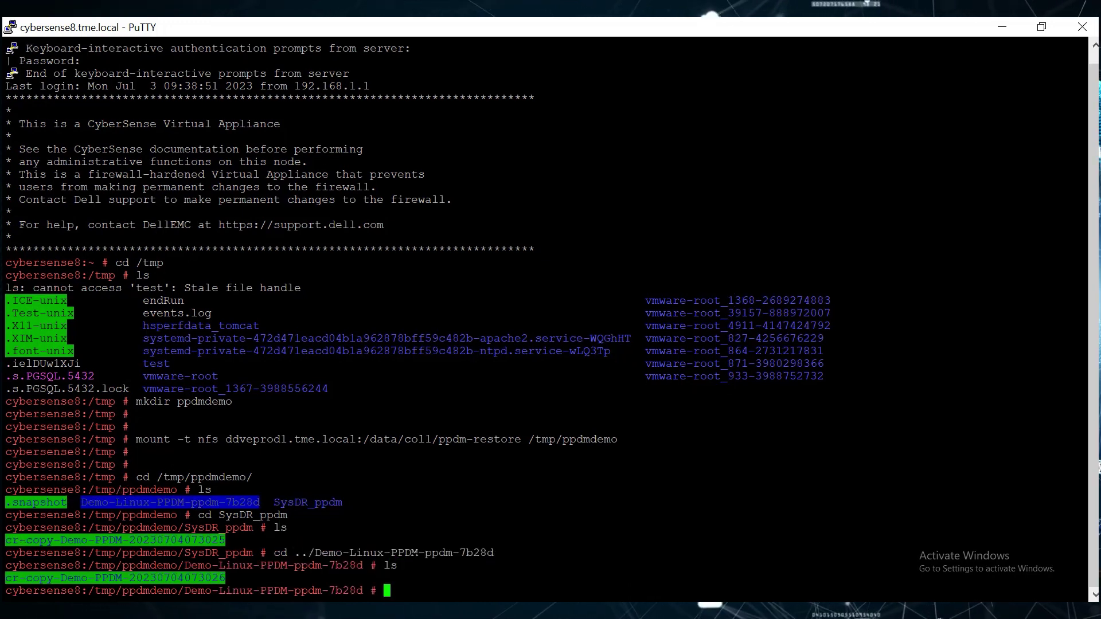
double_click(552, 540)
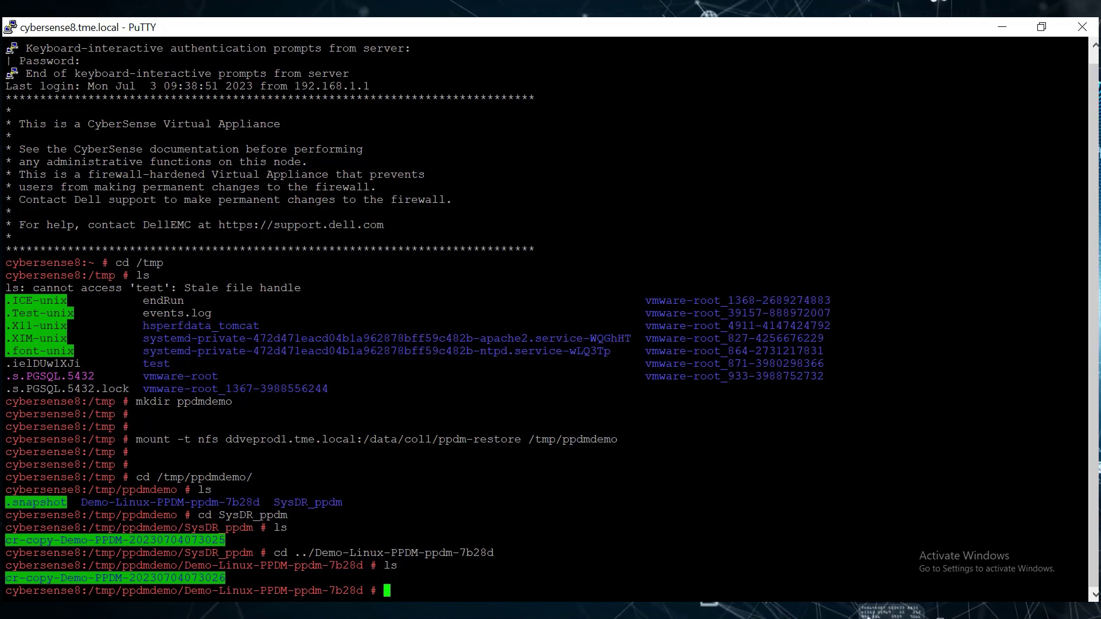
Fast-copy the SysDR_ppdm cr-copy from ppdm-restore into /data/col1/SysDR_ppdm, confirming the overwrite.
click(619, 618)
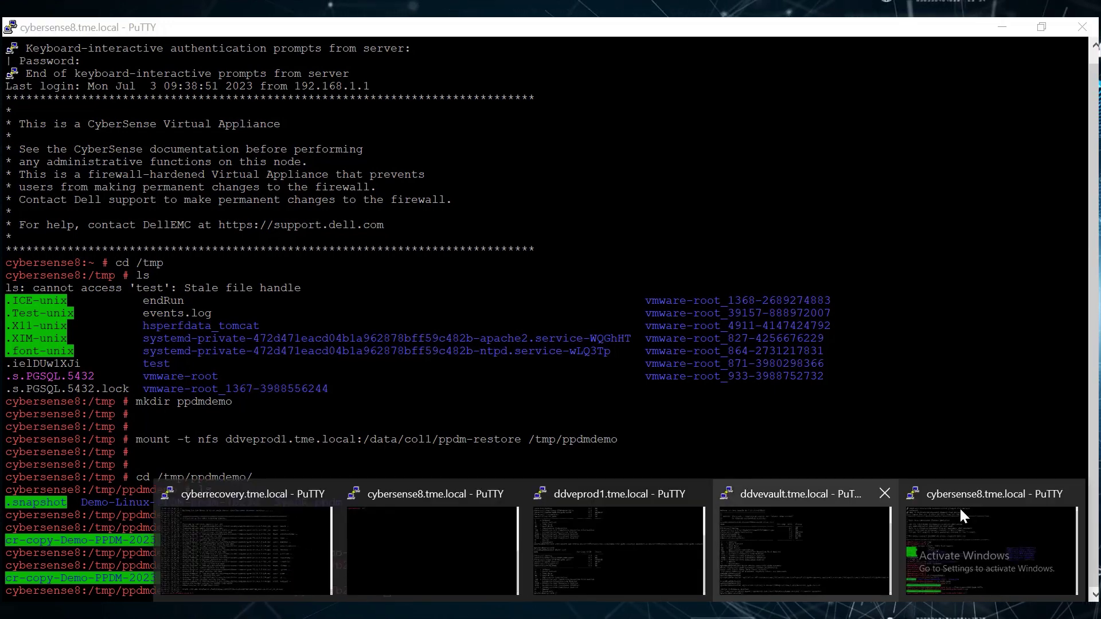
click(608, 562)
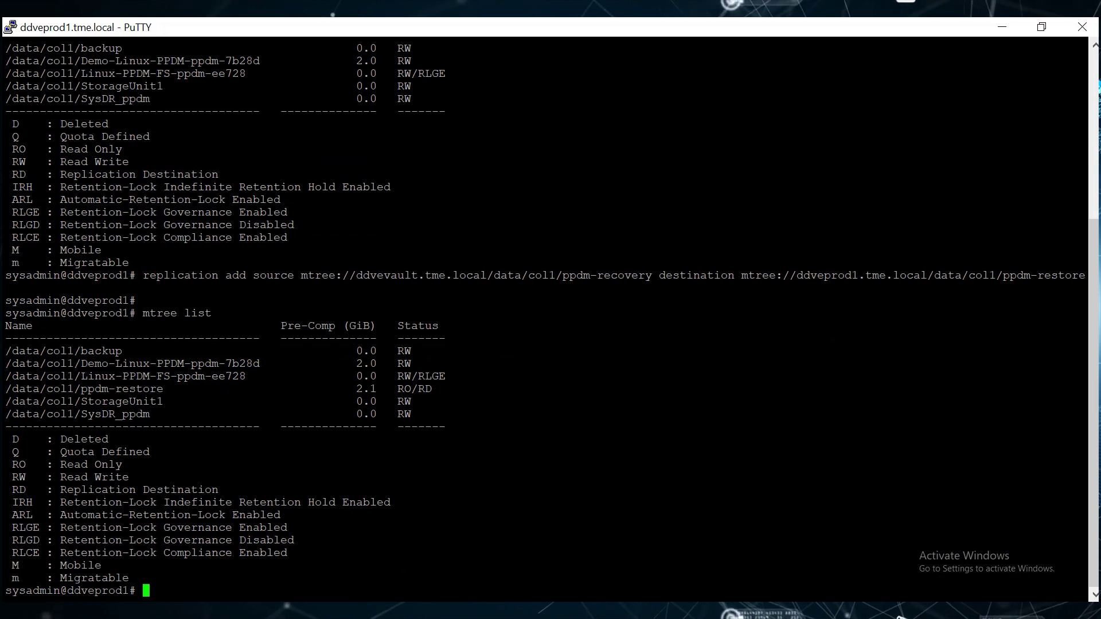
key(Return)
key(Return)
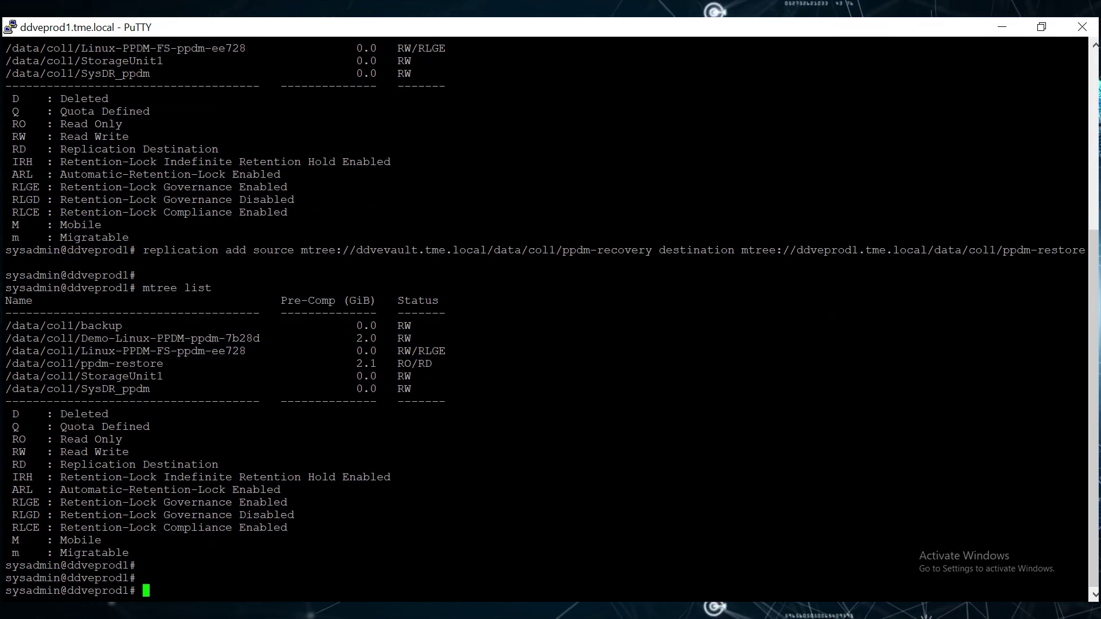
text(filesys fastcopy source )
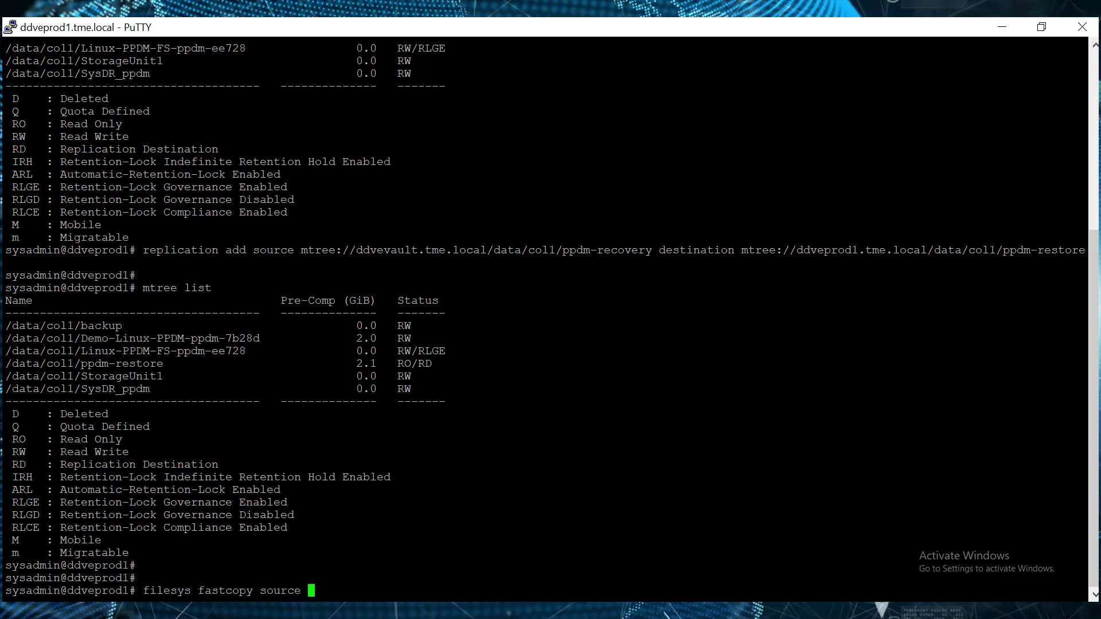
text(/data/coll1/ppdm-restore/)
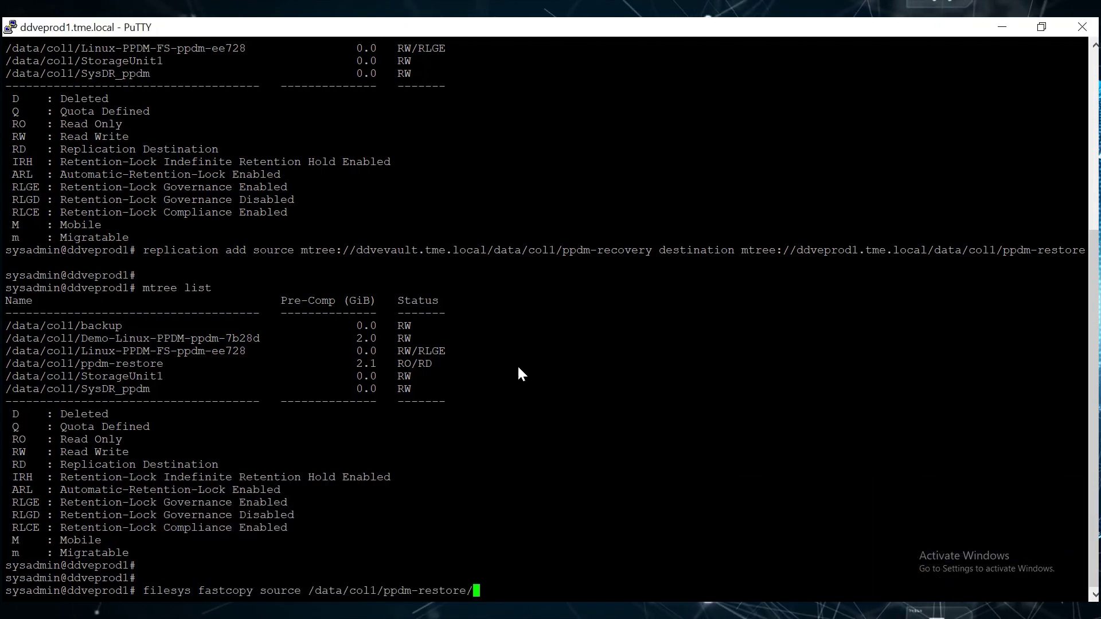
key(alt+Tab)
double_click(308, 502)
key(alt+Tab)
right_click(461, 439)
key(alt+Tab)
double_click(152, 540)
key(alt+Tab)
text(/)
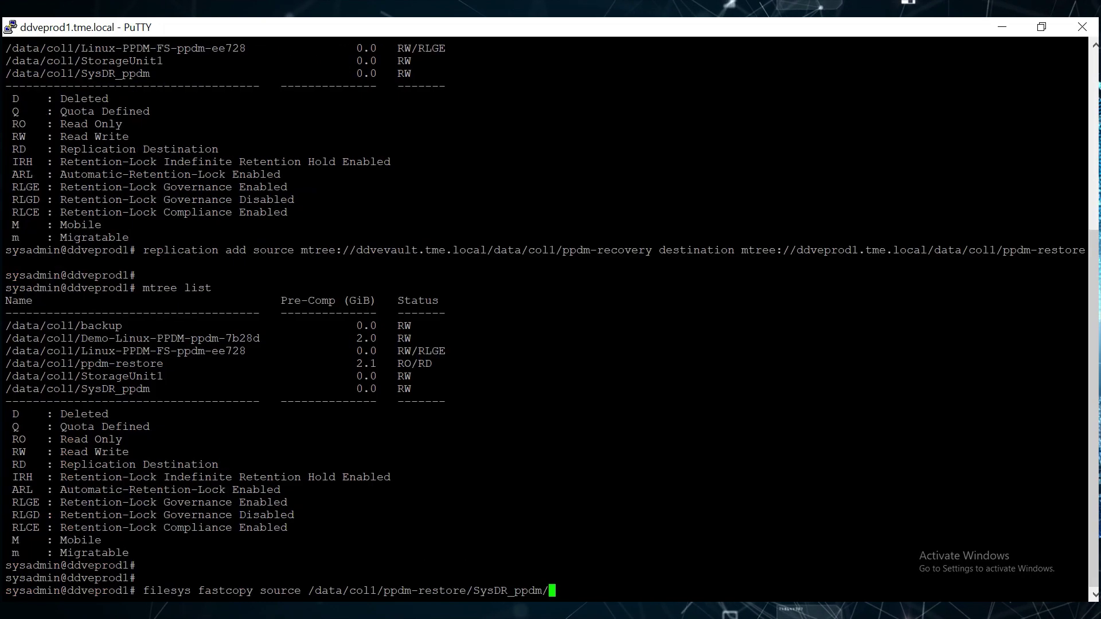
right_click(152, 540)
text(destination /data/col1/)
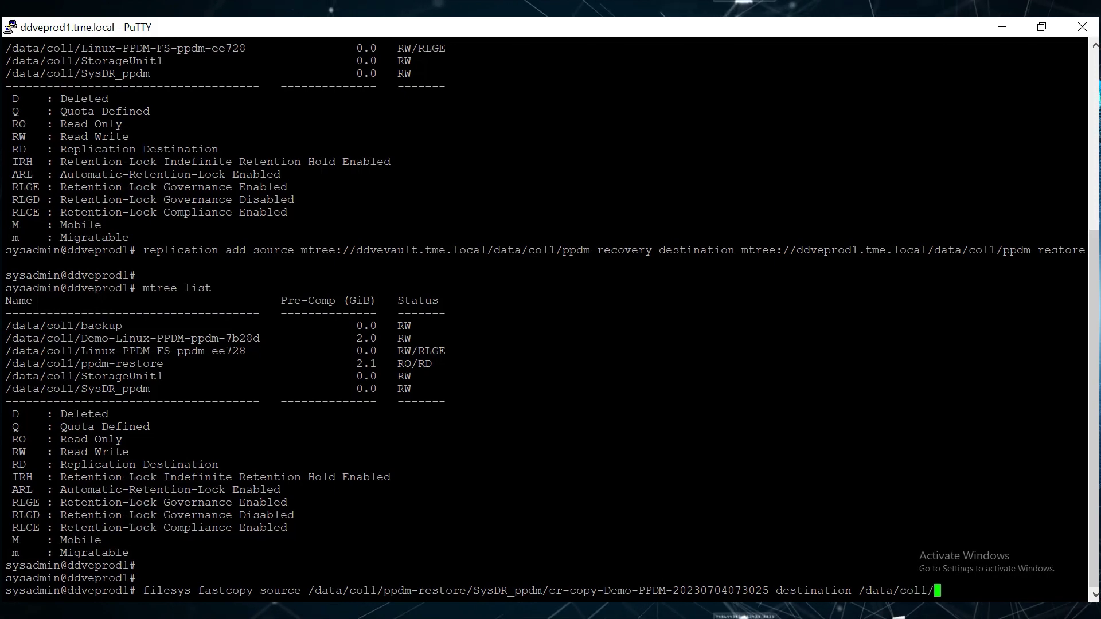
text(SysDR_ppdm)
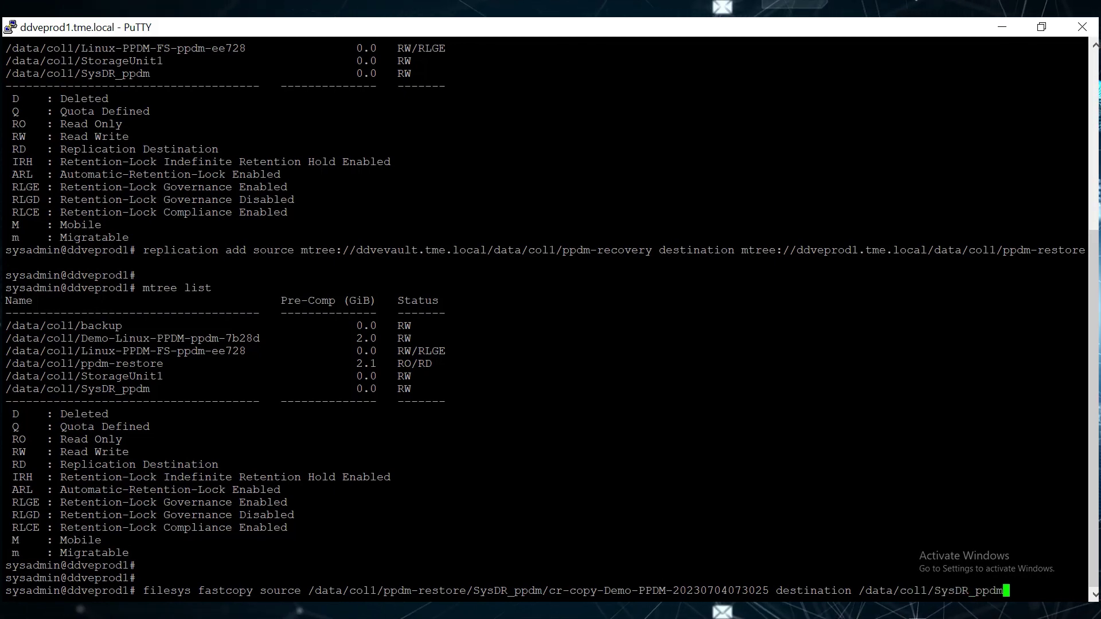
key(Return)
key(Return)
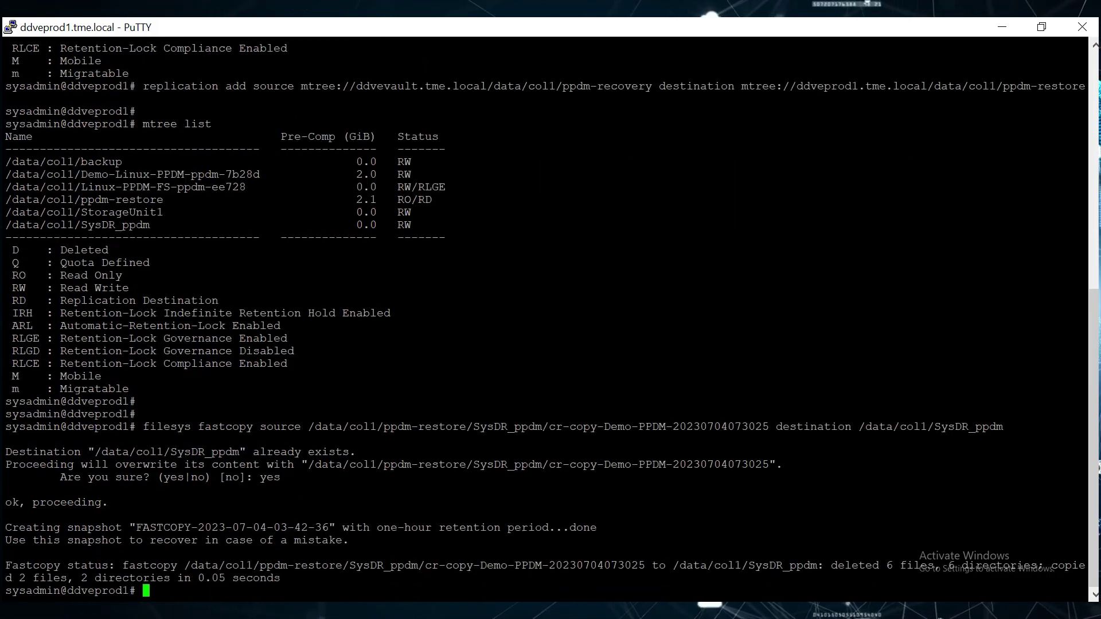
key(Return)
key(Return)
text(filesys )
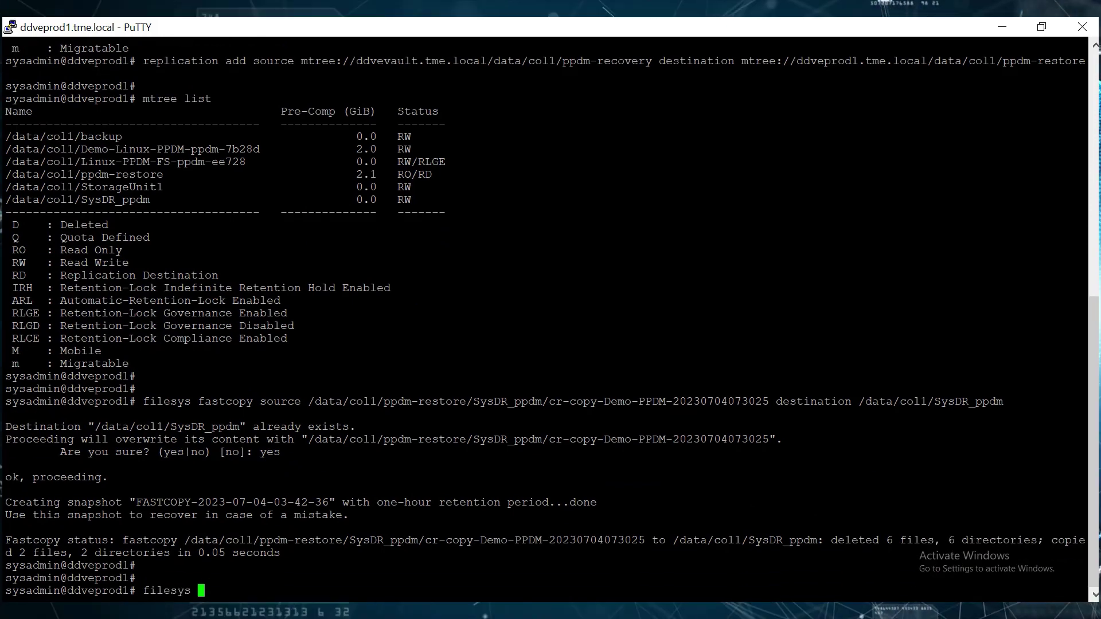
text(fastcopy source )
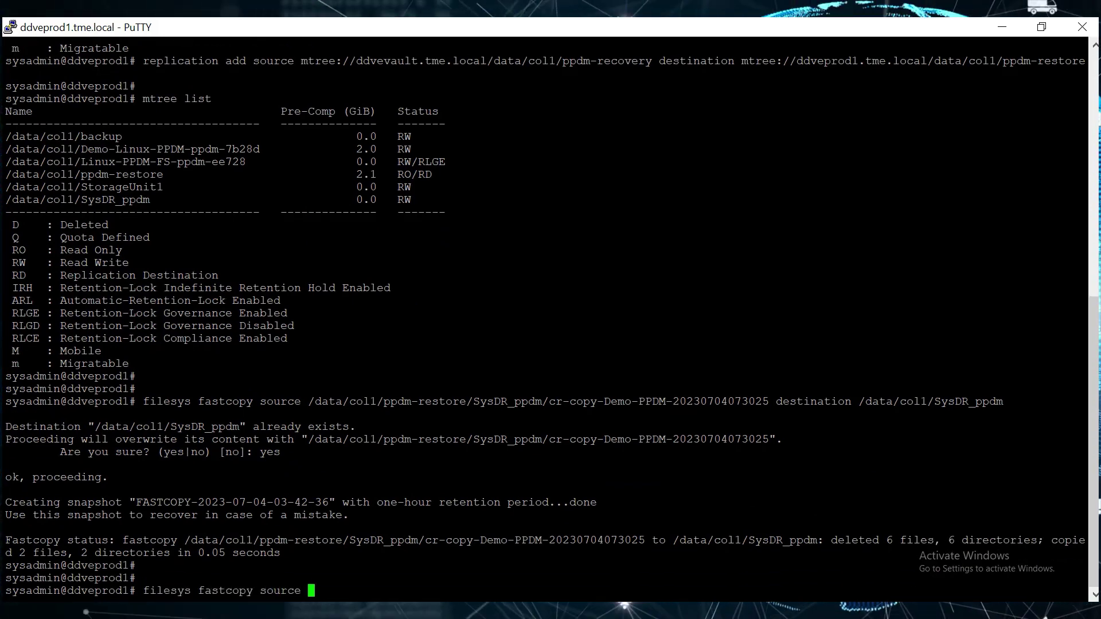
text(/data/col1/ppdm-restore/)
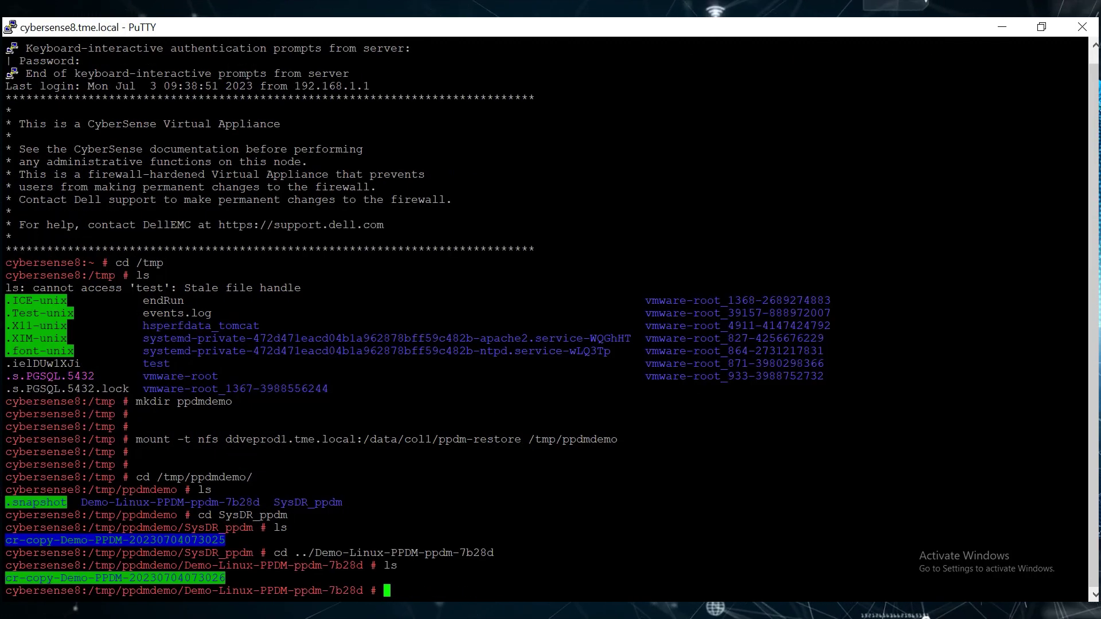
double_click(250, 566)
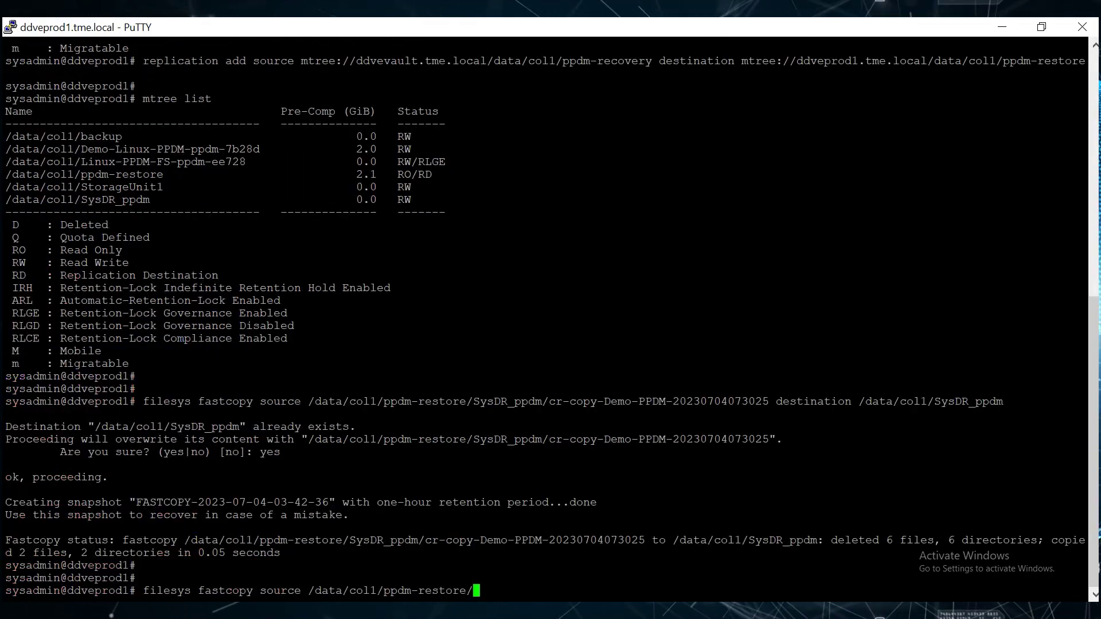
key(shift+Insert)
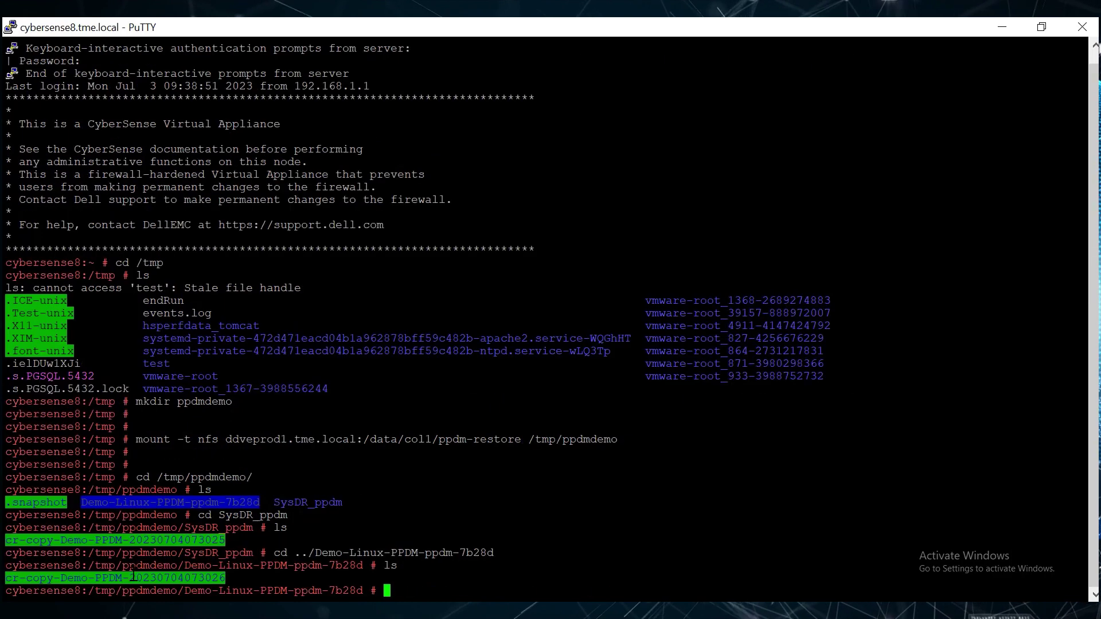
double_click(115, 577)
text(/)
key(shift+Insert)
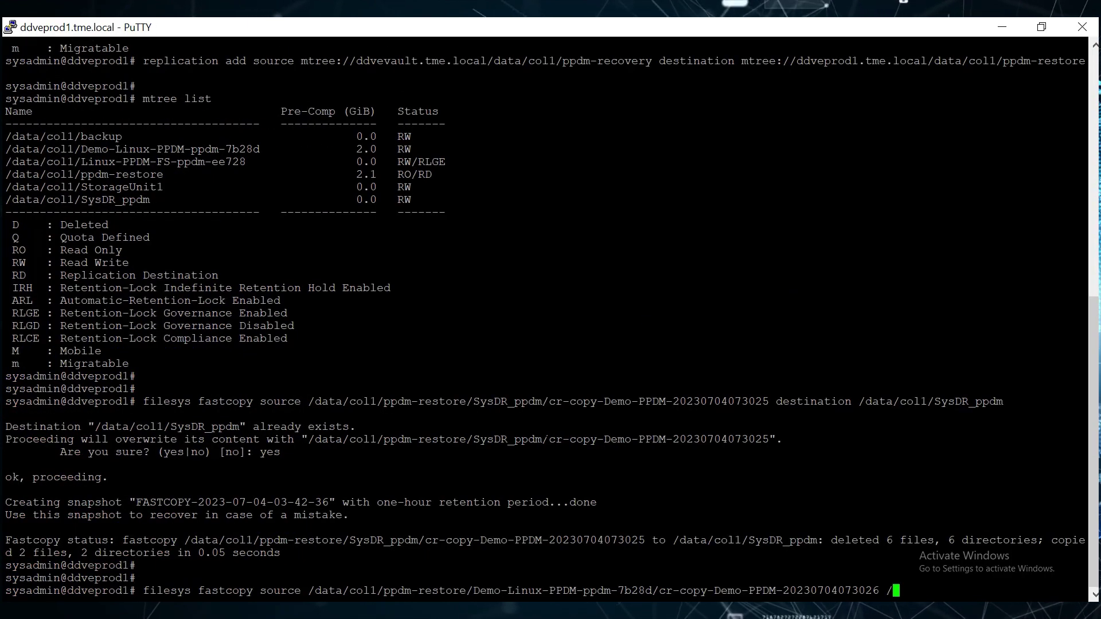
key(BackSpace)
text(destination)
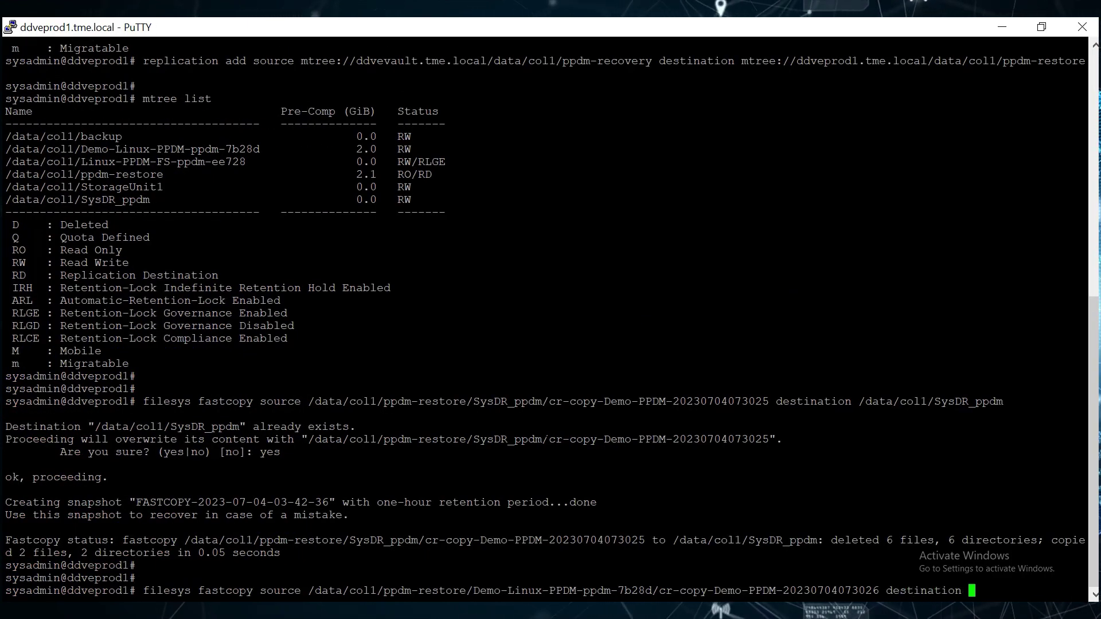
text( /data/col1/)
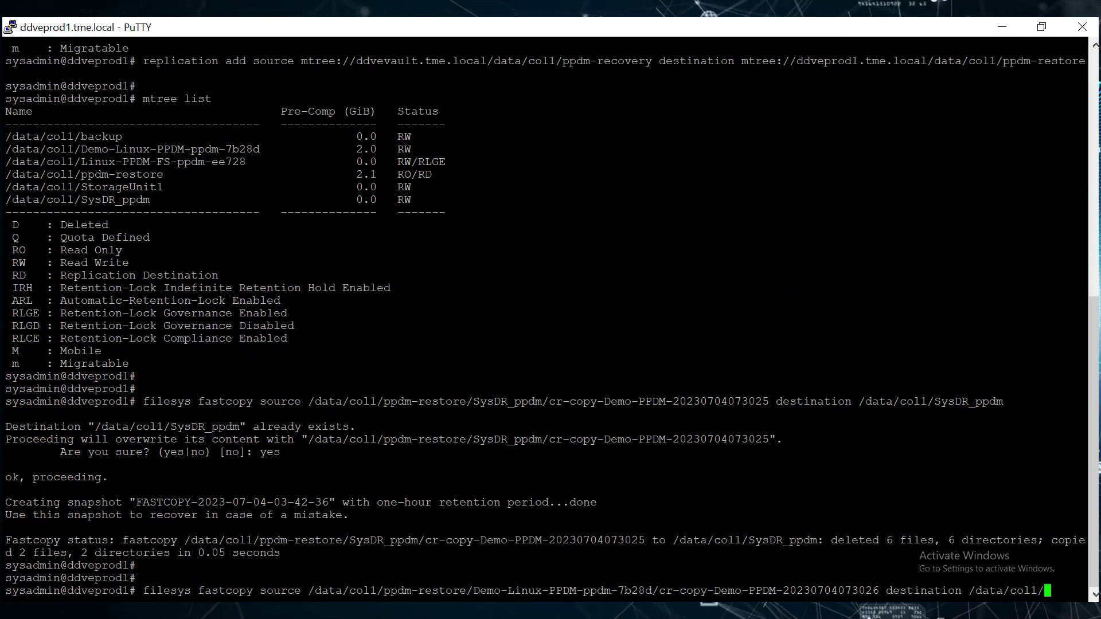
drag(80, 161, 246, 161)
right_click(246, 162)
key(Return)
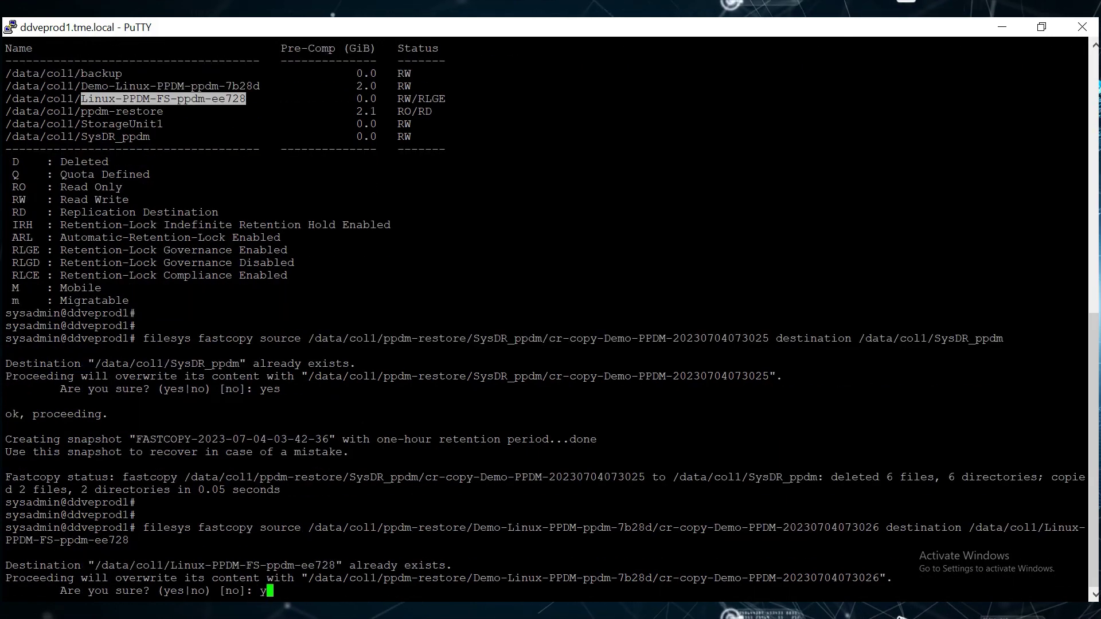
text(yes)
key(Return)
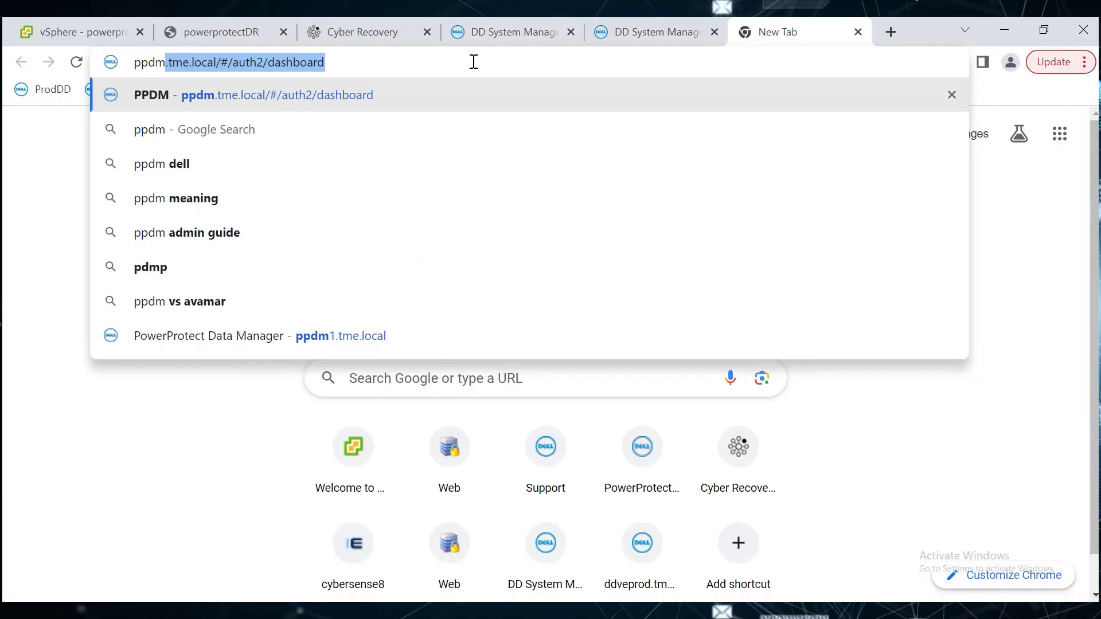
key(Return)
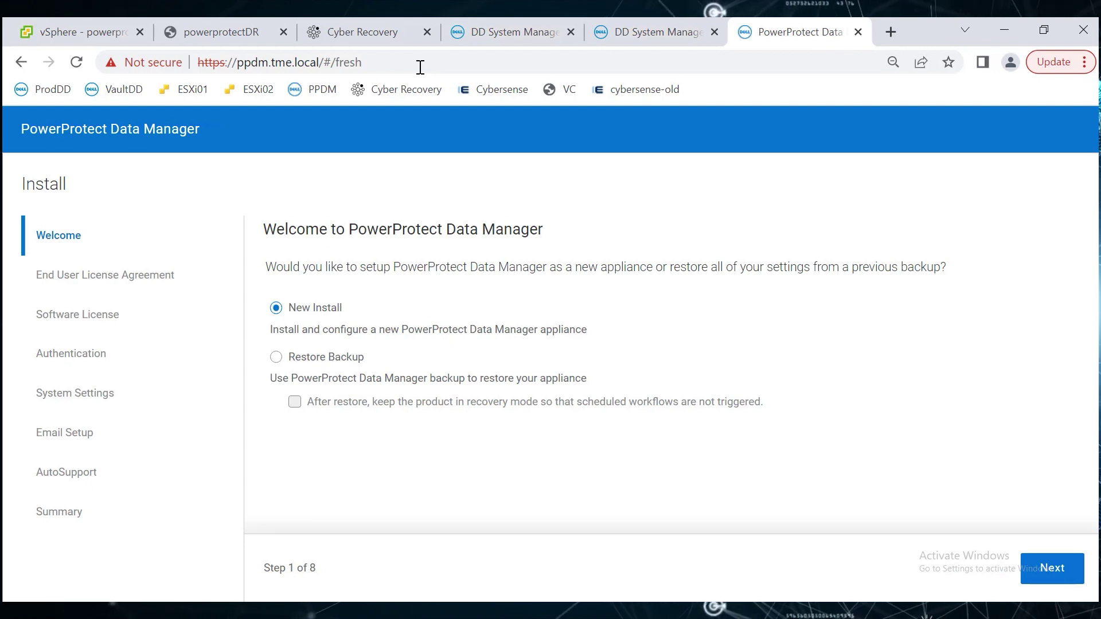
Choose Restore Backup and tick the option to keep the product in recovery mode.
click(276, 358)
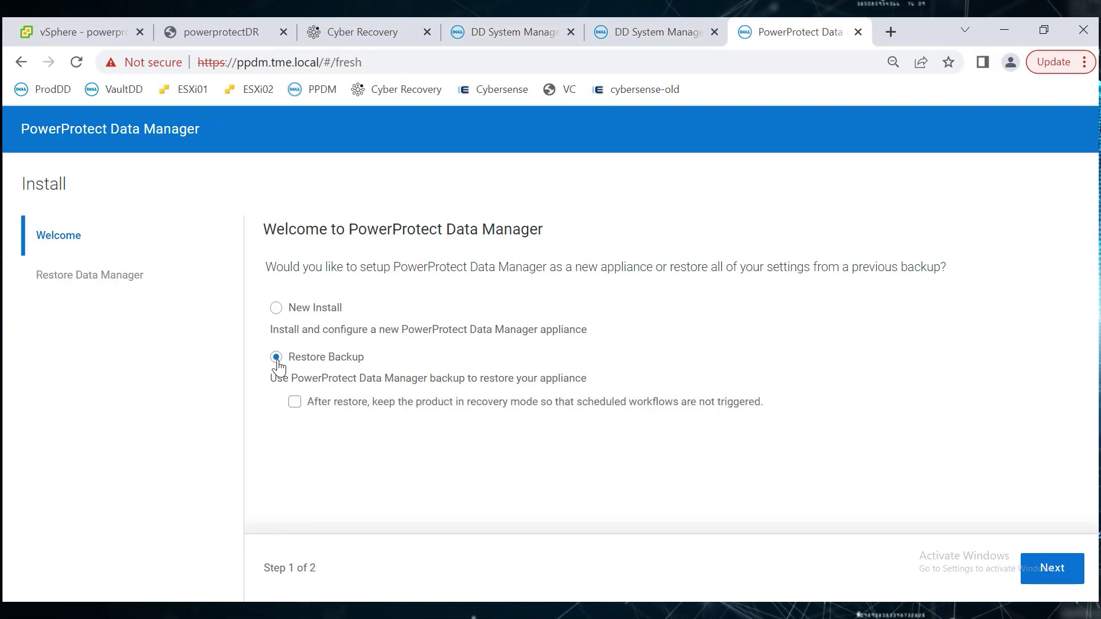
click(296, 402)
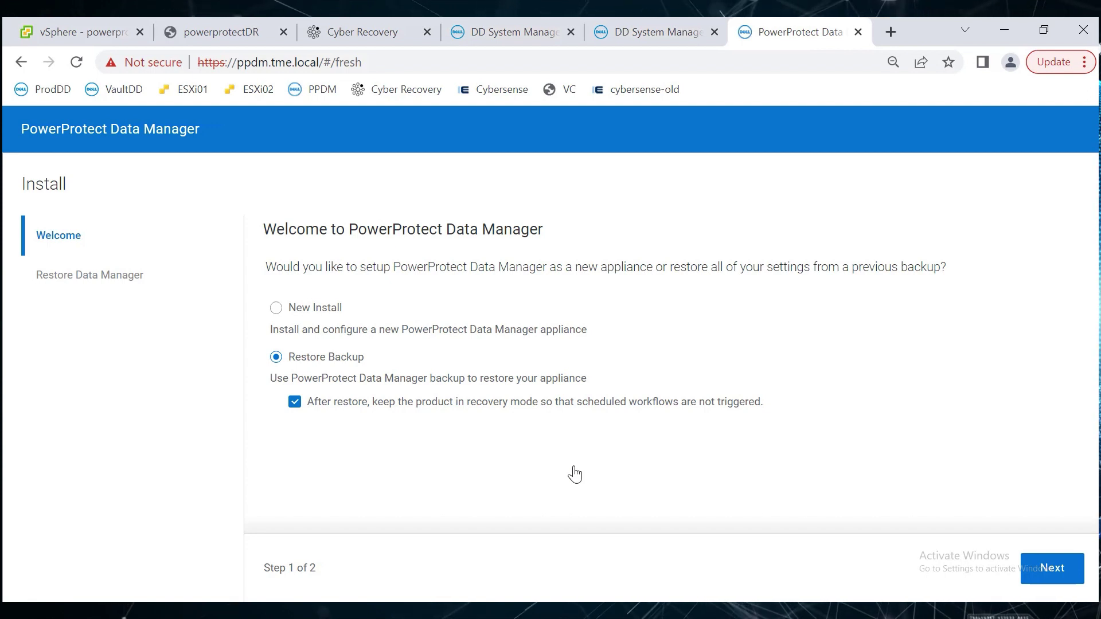
Connect to protection storage ddveprod1.tme.local over DDBoost using the admin password.
click(1053, 577)
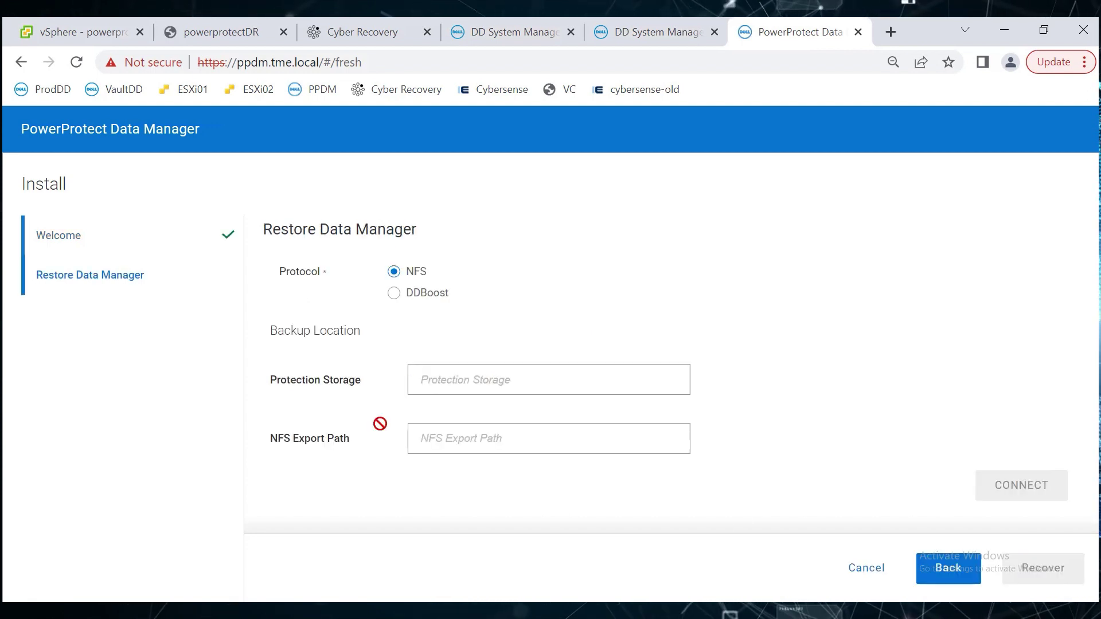
click(394, 294)
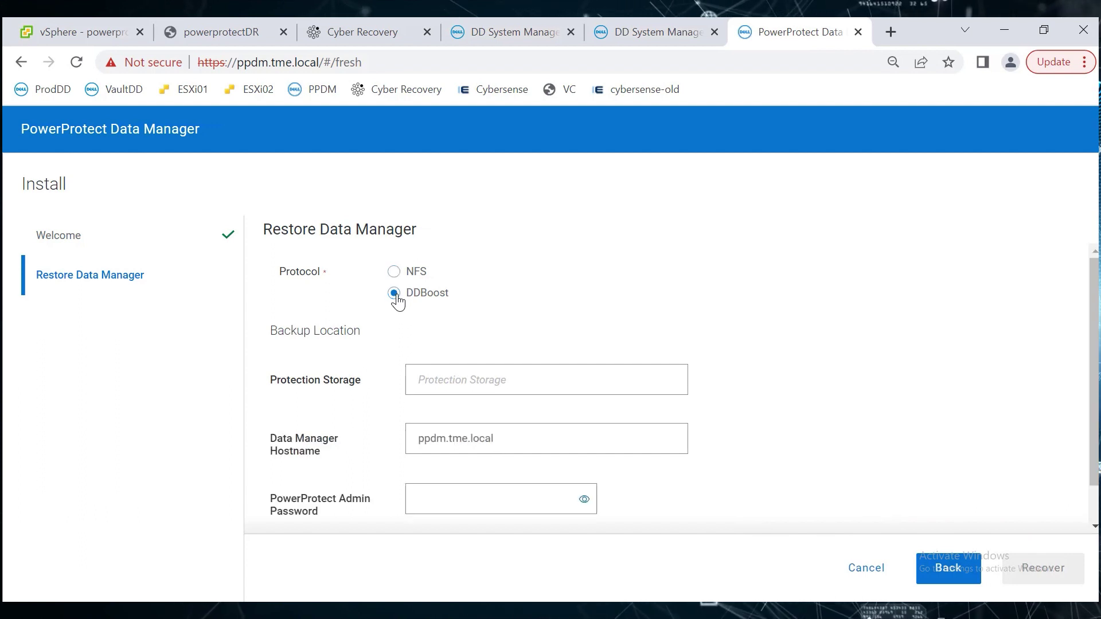
click(445, 380)
click(542, 430)
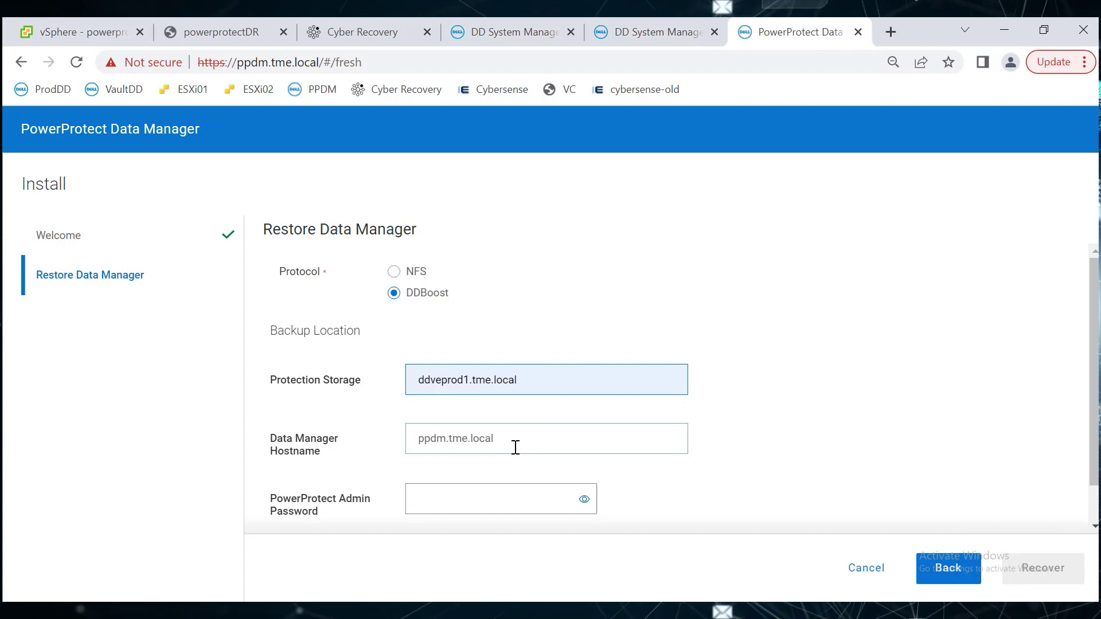
click(534, 508)
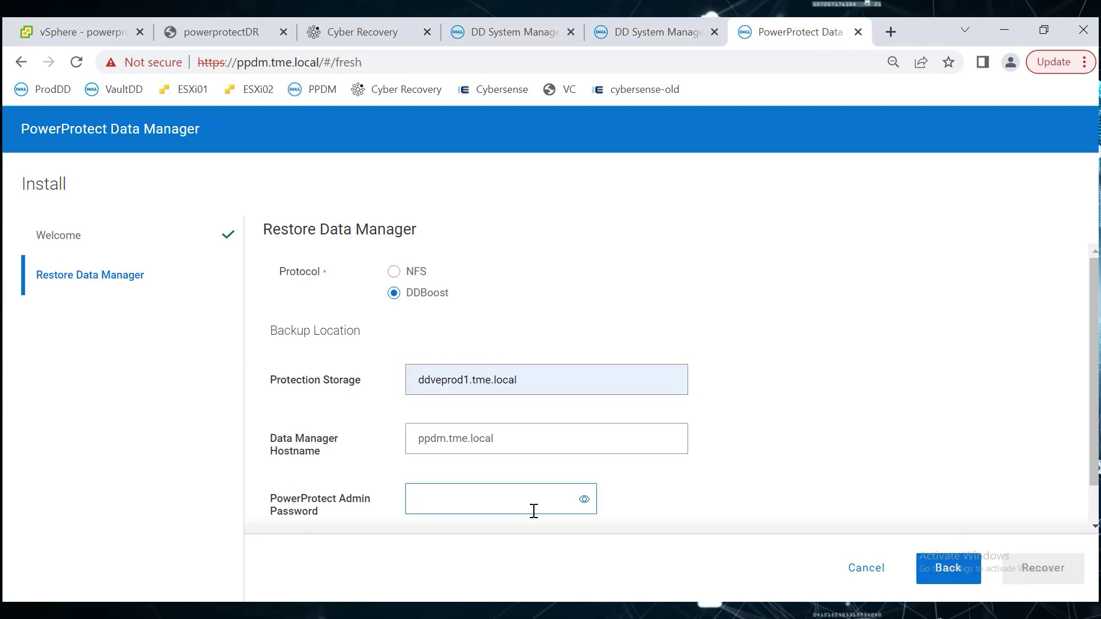
text(Password123!)
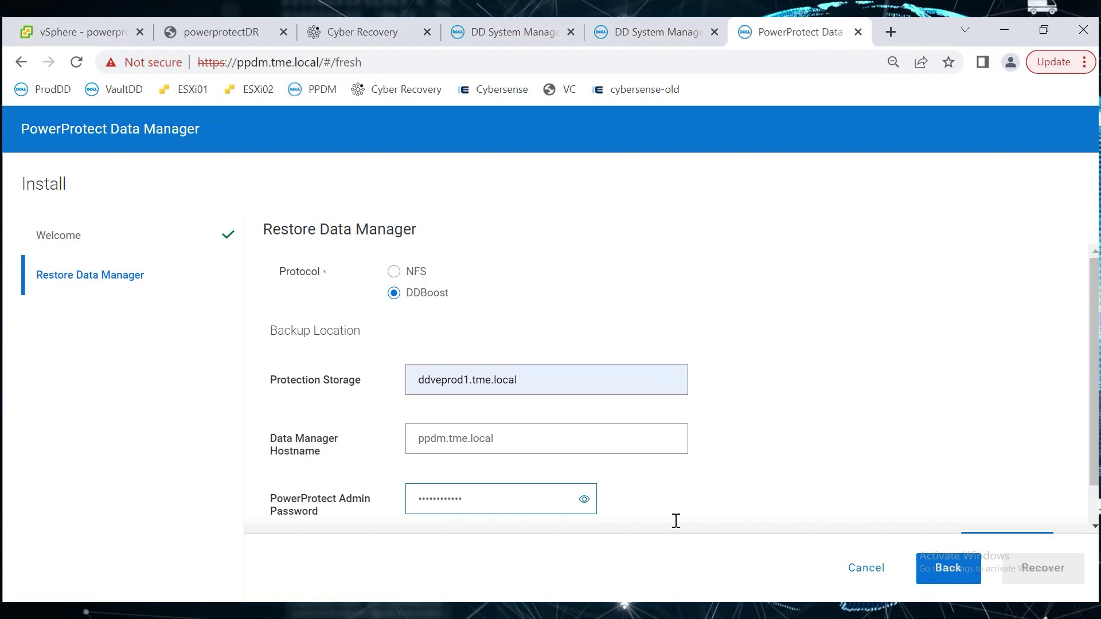
scroll(1096, 442, down, 2)
click(1022, 509)
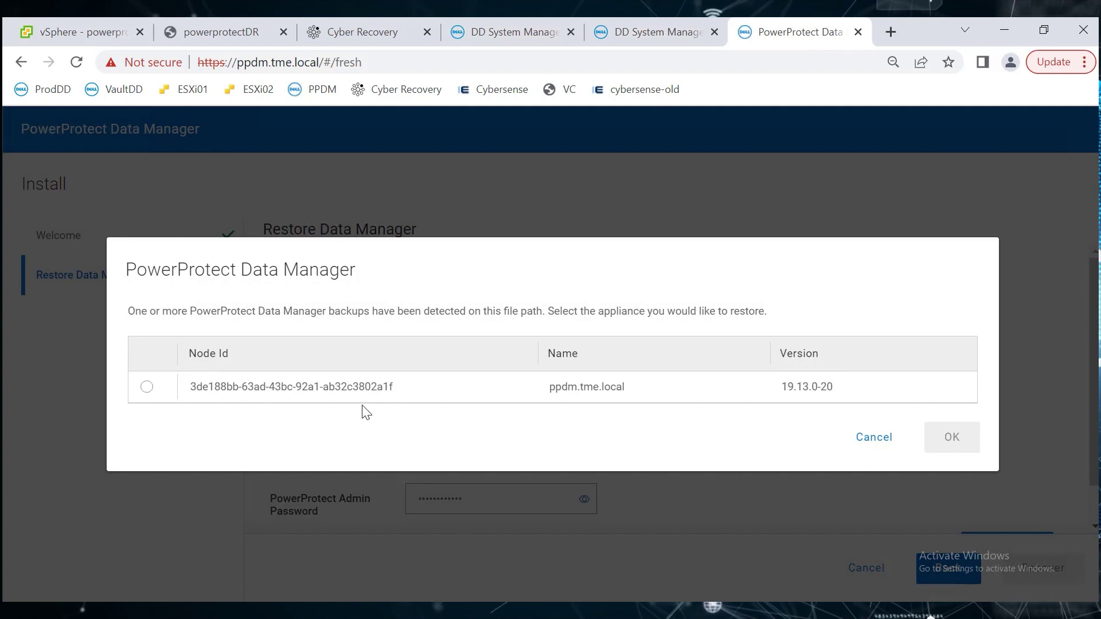
Pick appliance ppdm.tme.local and the SystemDR backup, then start the recovery.
click(147, 388)
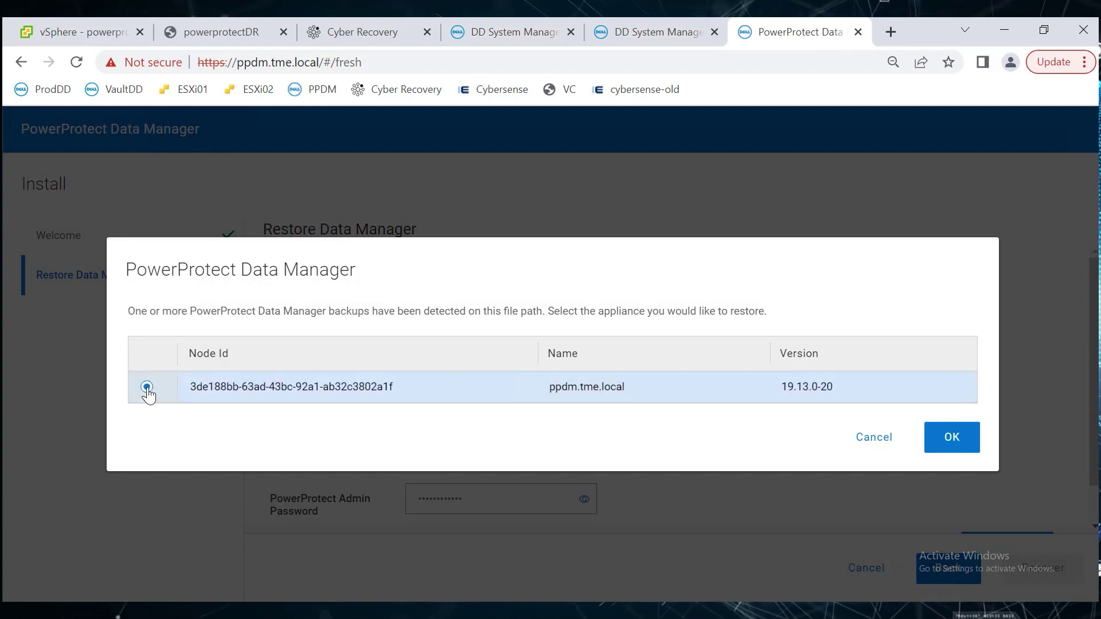
click(943, 440)
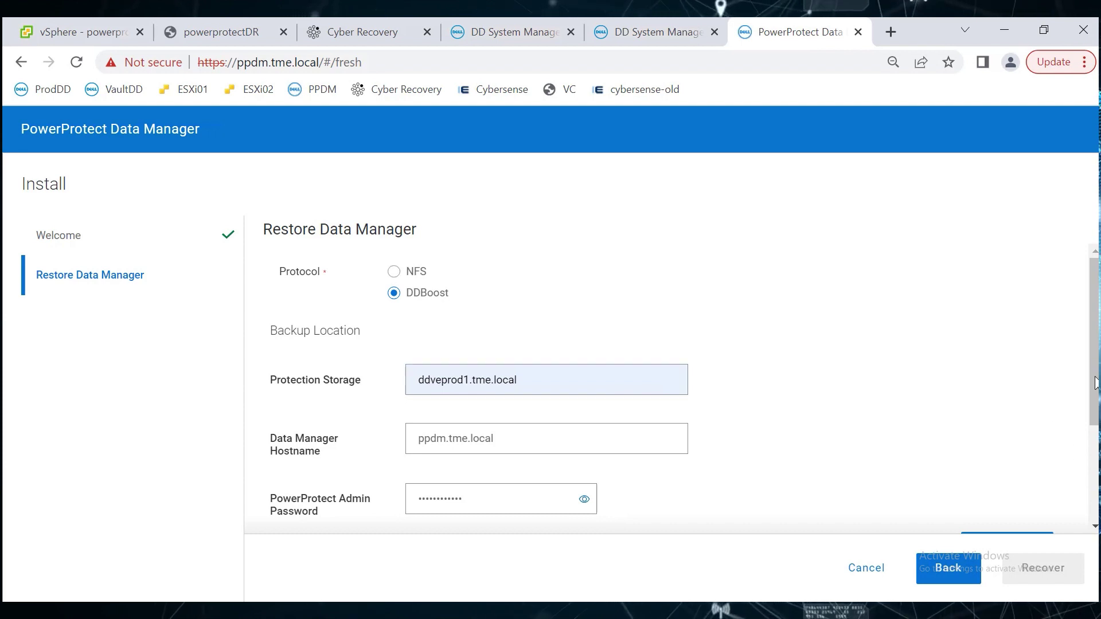
scroll(438, 458, down, 4)
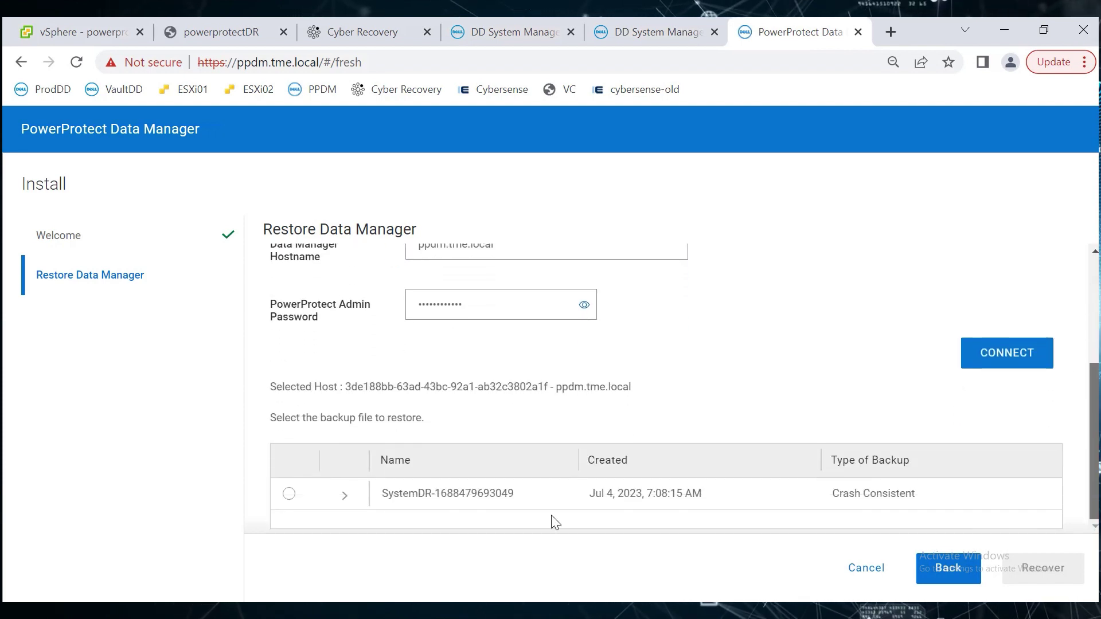
click(289, 494)
click(1042, 568)
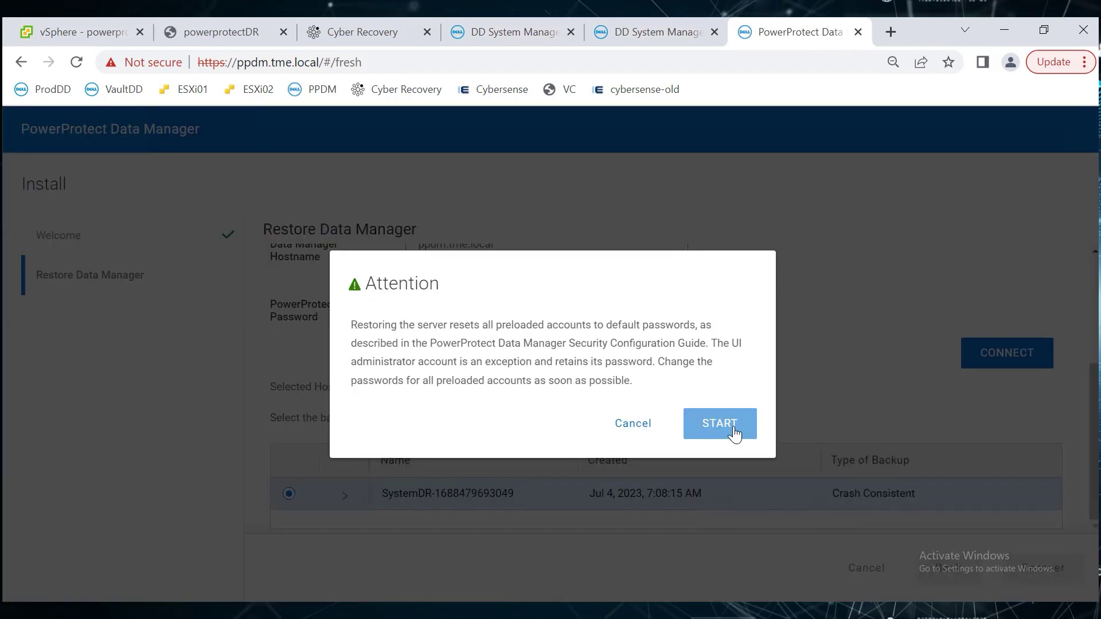
click(726, 424)
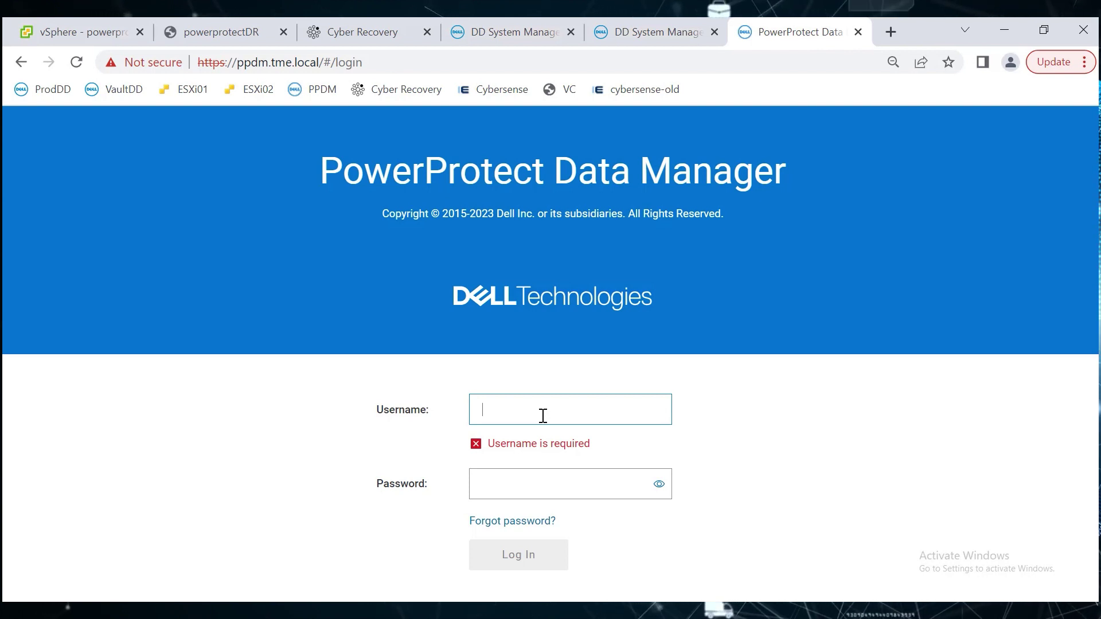
Sign in with the admin account and open Protection Policies to see Demo-Linux-PPDM.
text(admin)
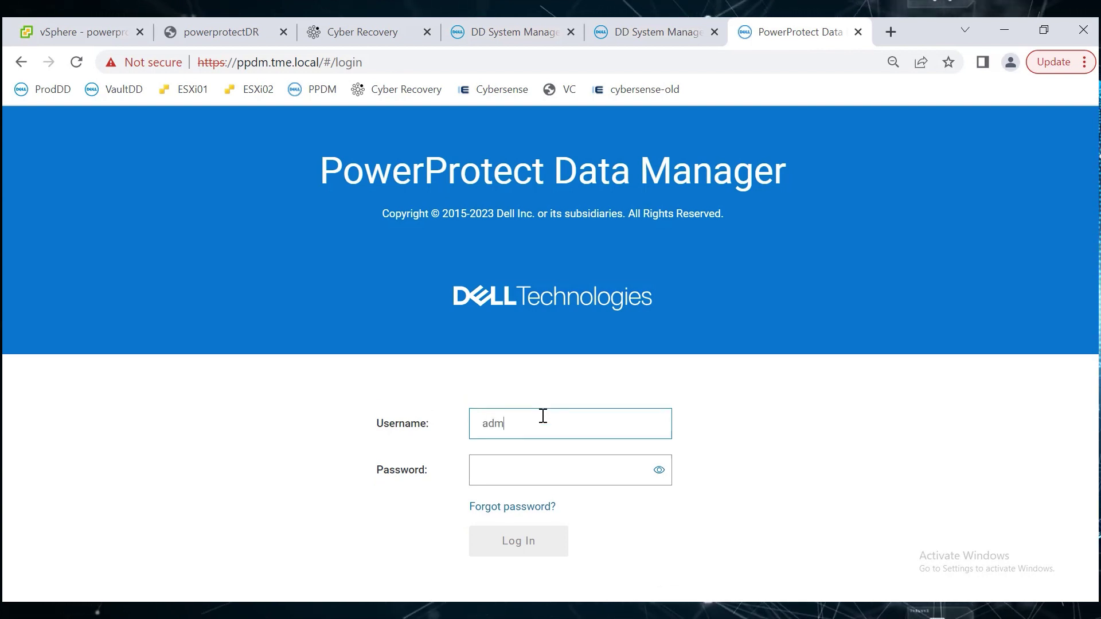
key(Tab)
text(•••••••••••)
key(Return)
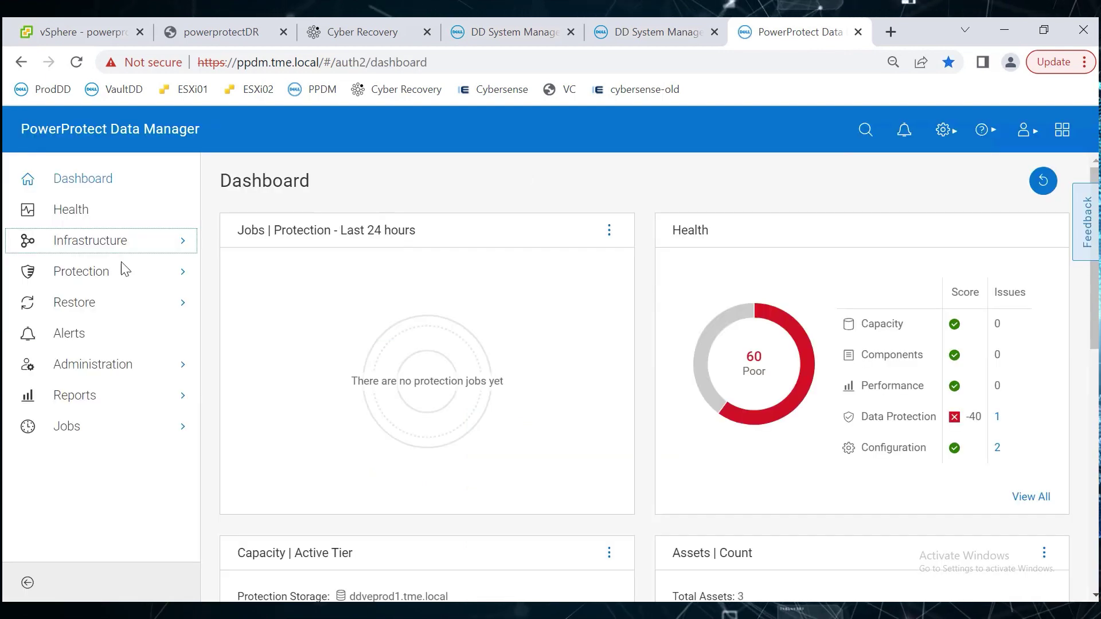
click(86, 272)
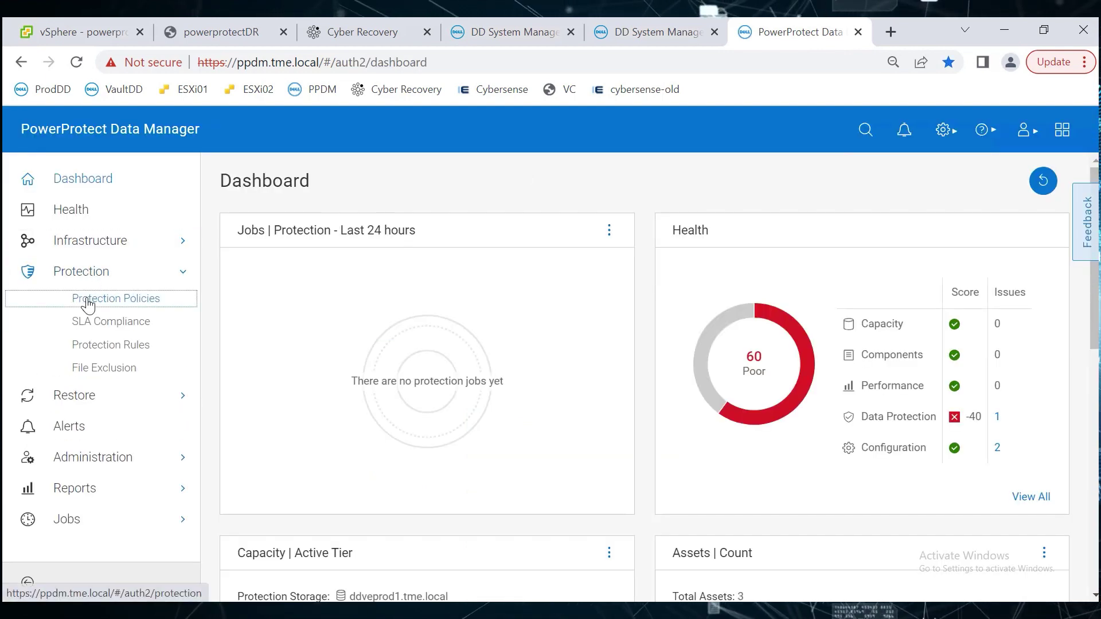
click(58, 291)
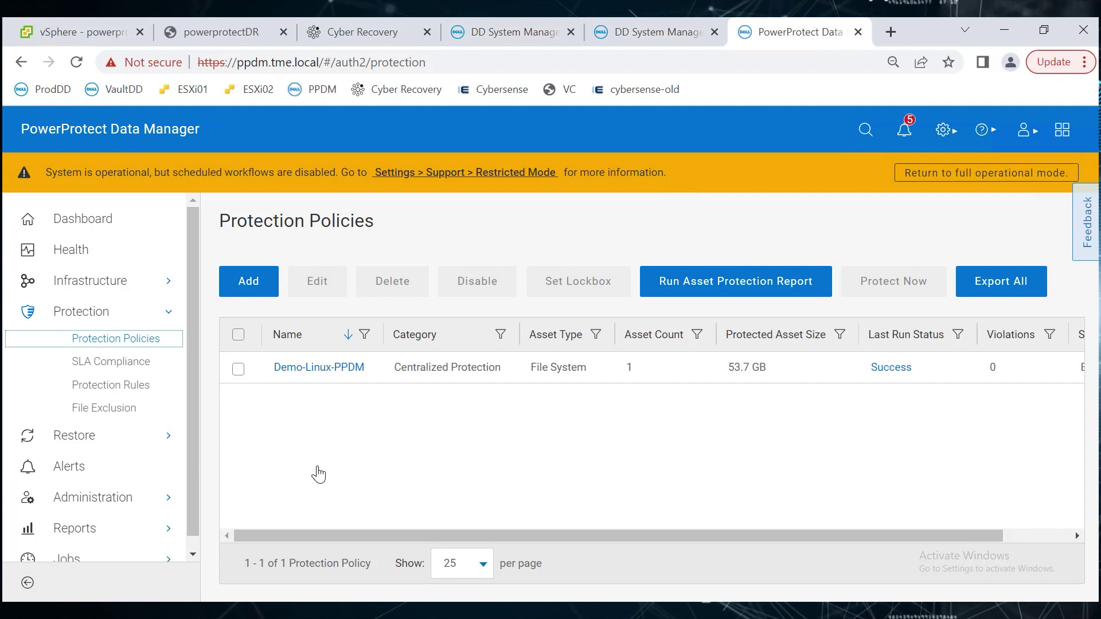